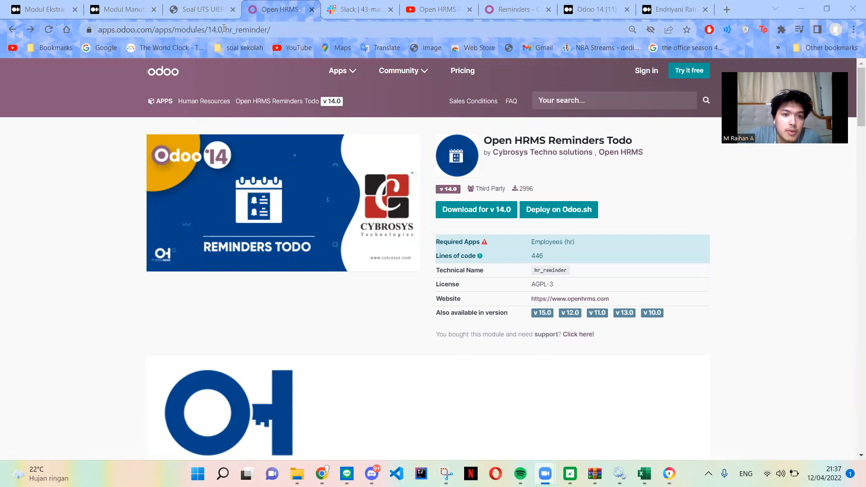
Examine the Reminders key highlights and browse through the module's screenshot gallery.
{"action": "scroll", "coordinate": [397, 196], "scroll_direction": "down", "scroll_amount": 7}
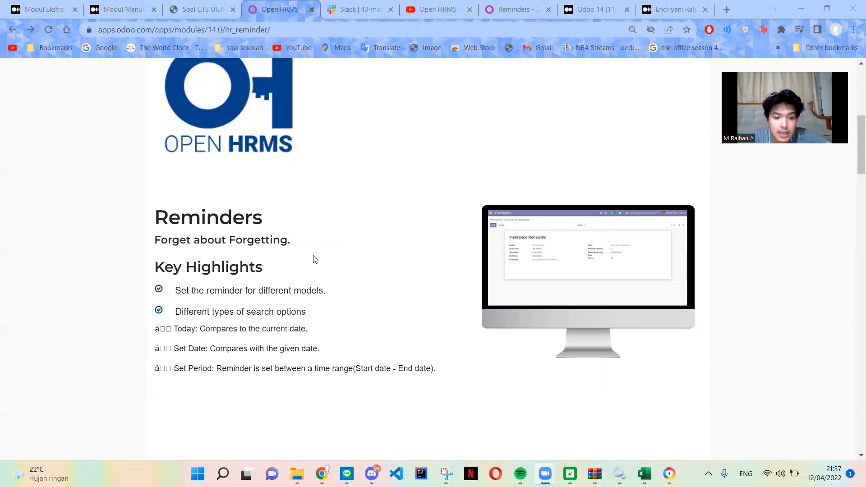
{"action": "scroll", "coordinate": [329, 257], "scroll_direction": "down", "scroll_amount": 2}
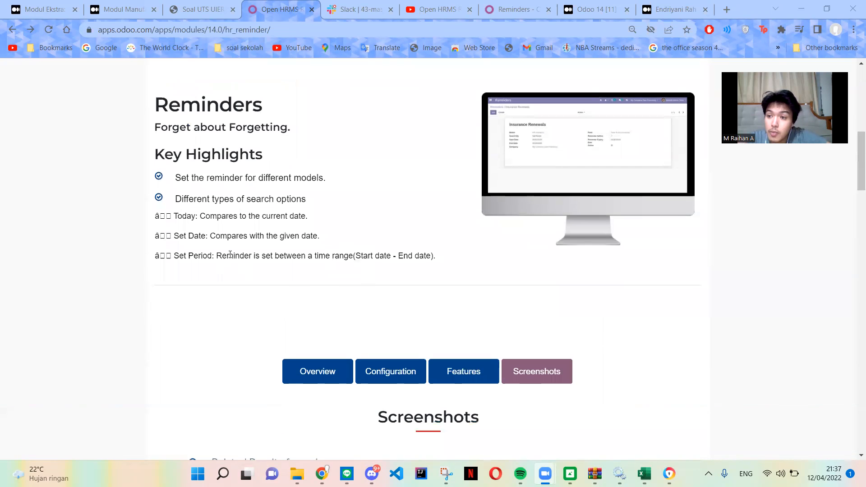
{"action": "scroll", "coordinate": [401, 277], "scroll_direction": "down", "scroll_amount": 6}
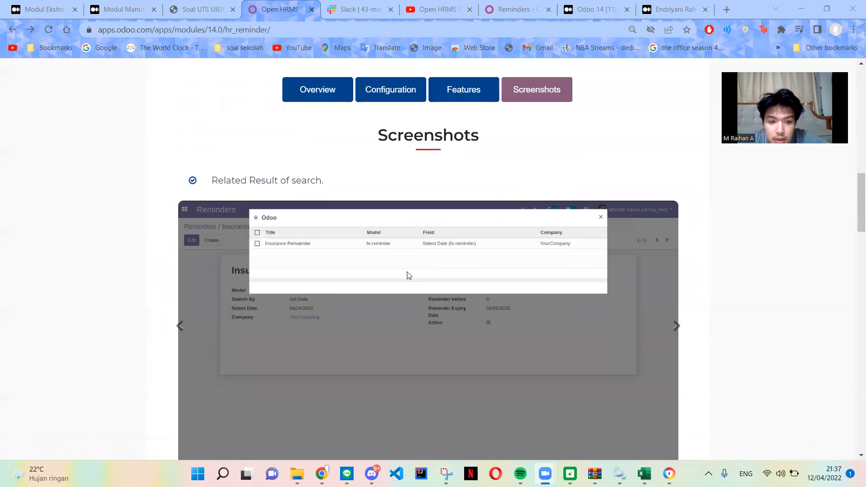
{"action": "scroll", "coordinate": [451, 272], "scroll_direction": "down", "scroll_amount": 1}
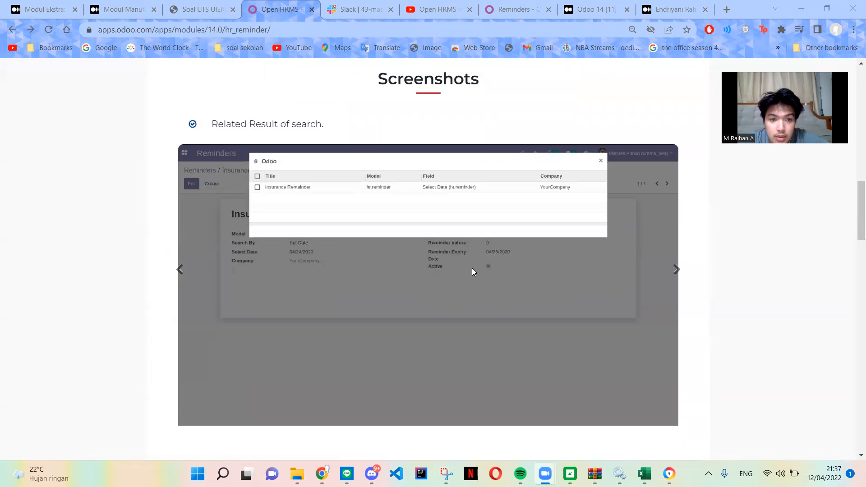
{"action": "left_click", "coordinate": [677, 270]}
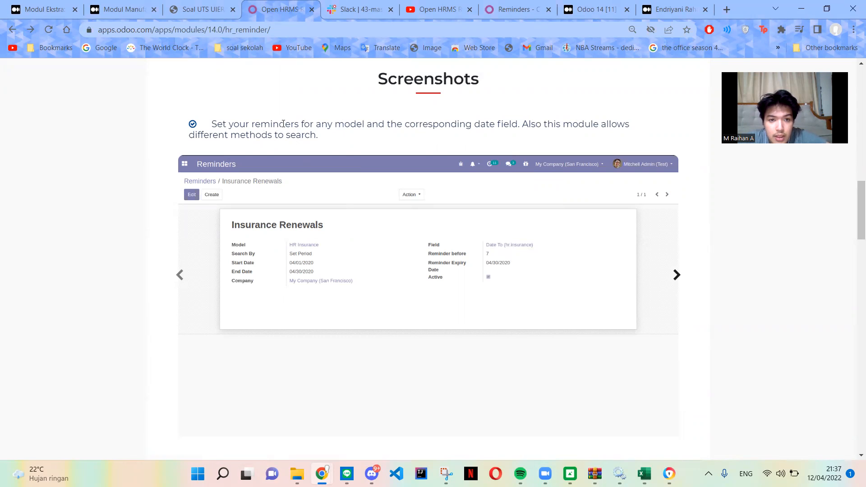
{"action": "left_click", "coordinate": [673, 275]}
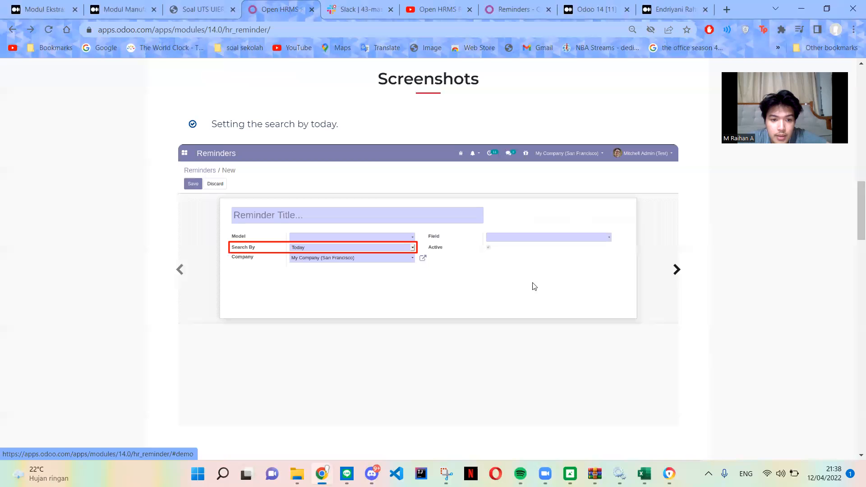
{"action": "left_click", "coordinate": [676, 270]}
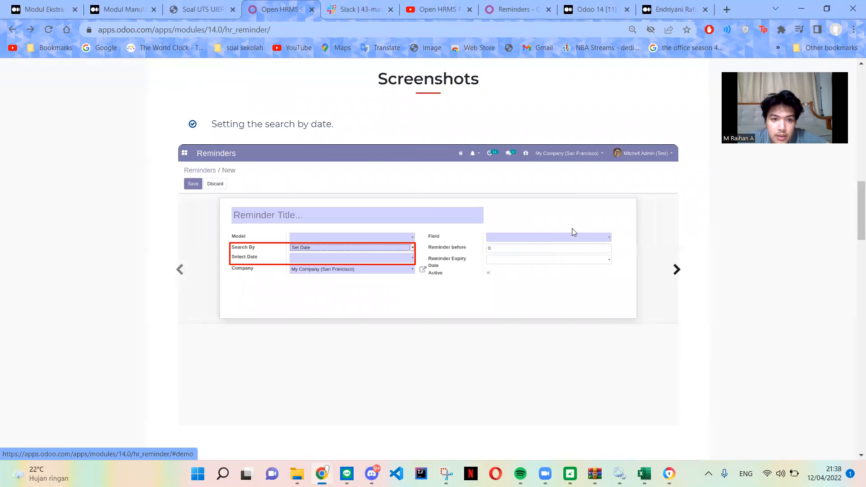
{"action": "left_click", "coordinate": [675, 276]}
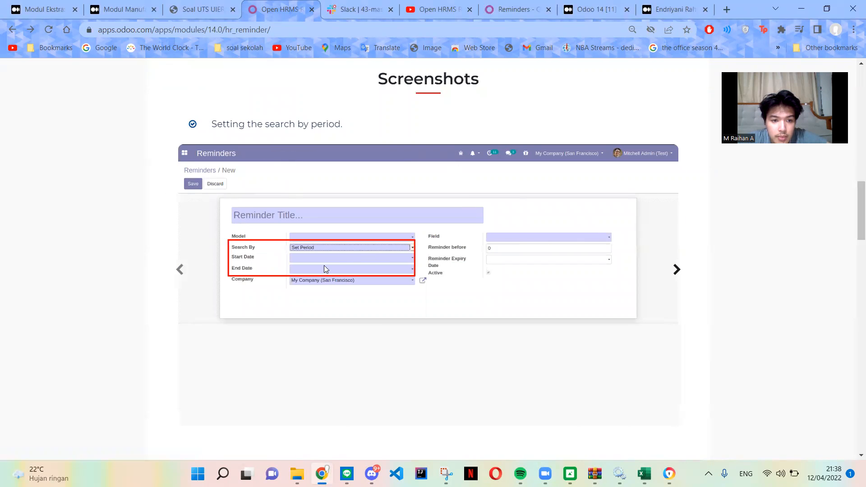
{"action": "left_click", "coordinate": [677, 270]}
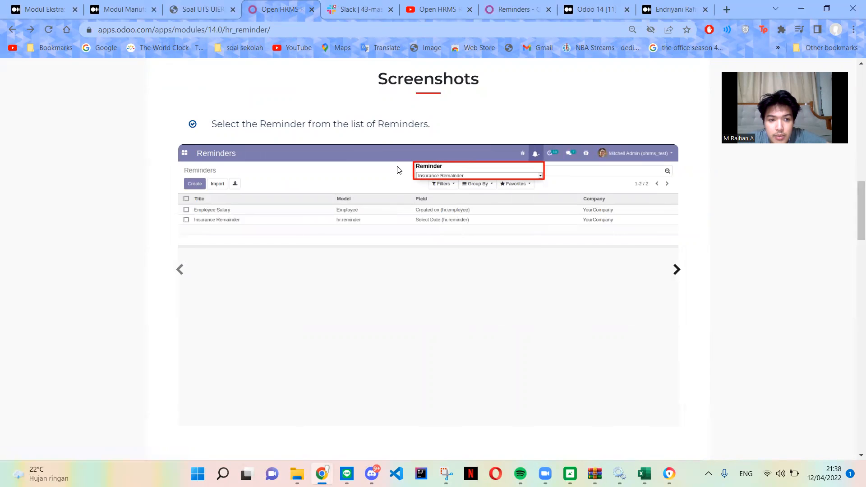
{"action": "left_click", "coordinate": [676, 270]}
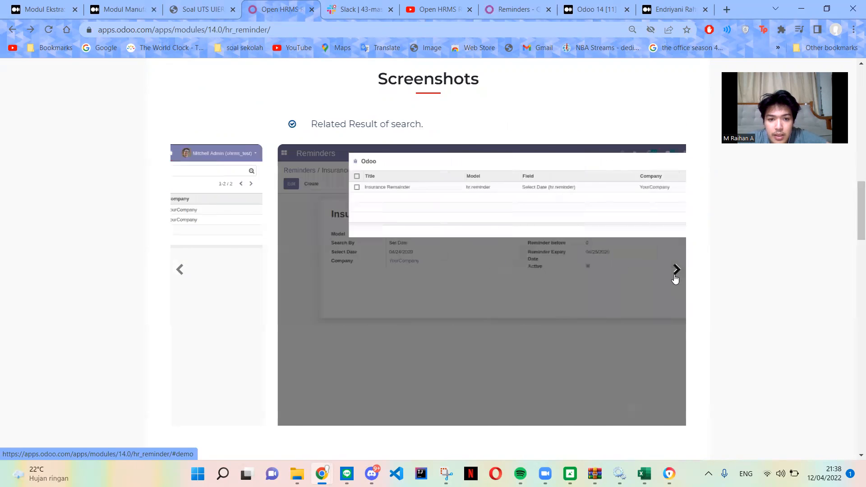
Look through the module's Configuration, Features and Overview sections and read the Overview text.
{"action": "scroll", "coordinate": [541, 226], "scroll_direction": "up", "scroll_amount": 6}
{"action": "scroll", "coordinate": [527, 234], "scroll_direction": "up", "scroll_amount": 5}
{"action": "scroll", "coordinate": [509, 248], "scroll_direction": "down", "scroll_amount": 5}
{"action": "scroll", "coordinate": [507, 250], "scroll_direction": "down", "scroll_amount": 2}
{"action": "left_click", "coordinate": [400, 209]}
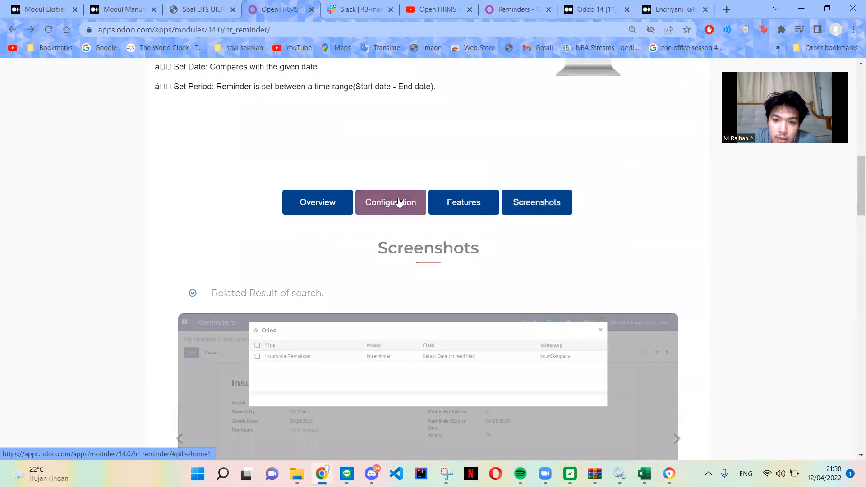
{"action": "left_click", "coordinate": [442, 206]}
{"action": "left_click", "coordinate": [325, 206]}
{"action": "scroll", "coordinate": [410, 216], "scroll_direction": "up", "scroll_amount": 6}
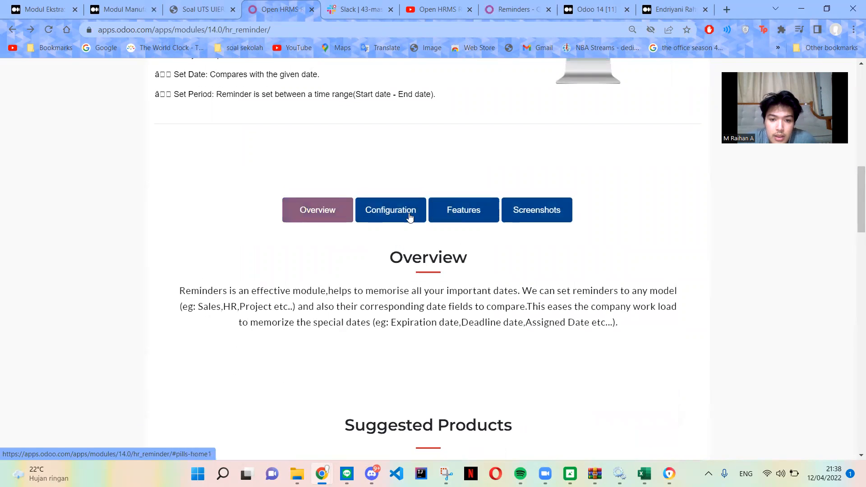
{"action": "scroll", "coordinate": [437, 238], "scroll_direction": "down", "scroll_amount": 6}
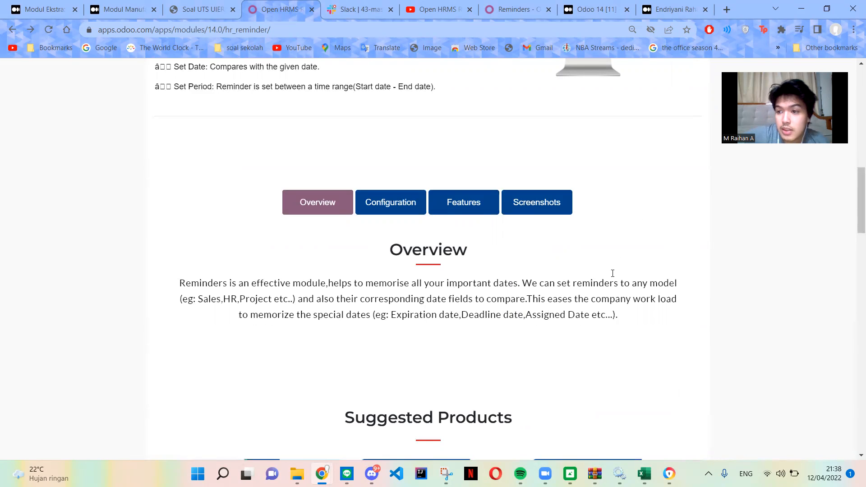
Review the module's summary details and the key highlights on reminder models and search options.
{"action": "scroll", "coordinate": [613, 273], "scroll_direction": "up", "scroll_amount": 12}
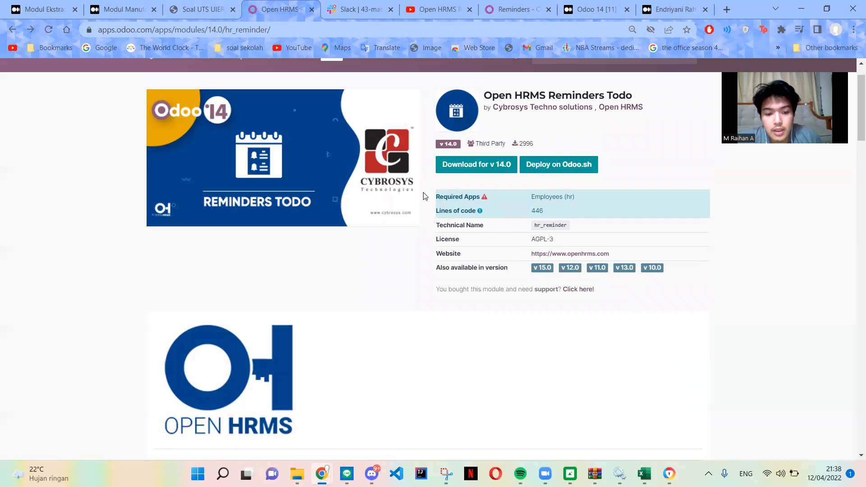
{"action": "scroll", "coordinate": [424, 196], "scroll_direction": "down", "scroll_amount": 6}
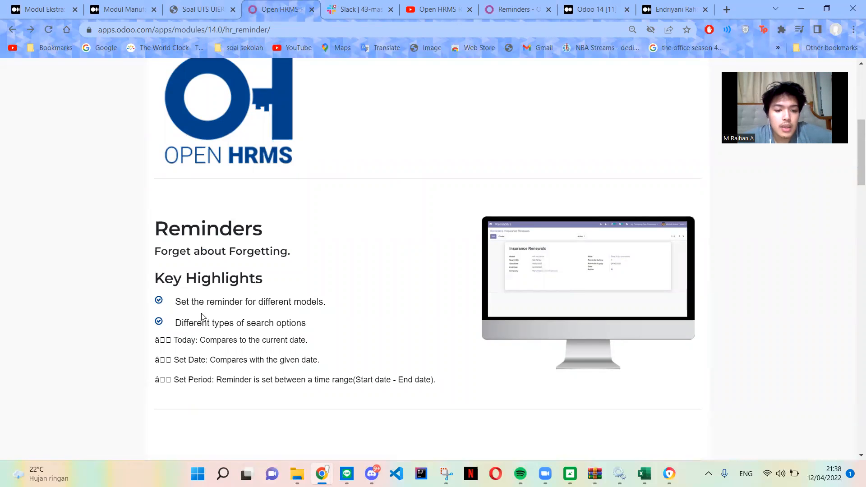
{"action": "scroll", "coordinate": [270, 307], "scroll_direction": "down", "scroll_amount": 5}
{"action": "scroll", "coordinate": [266, 241], "scroll_direction": "up", "scroll_amount": 3}
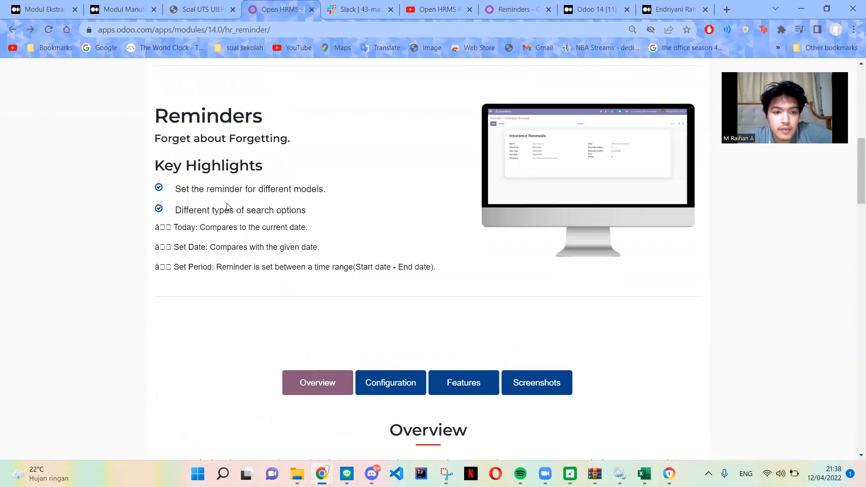
{"action": "scroll", "coordinate": [605, 267], "scroll_direction": "up", "scroll_amount": 7}
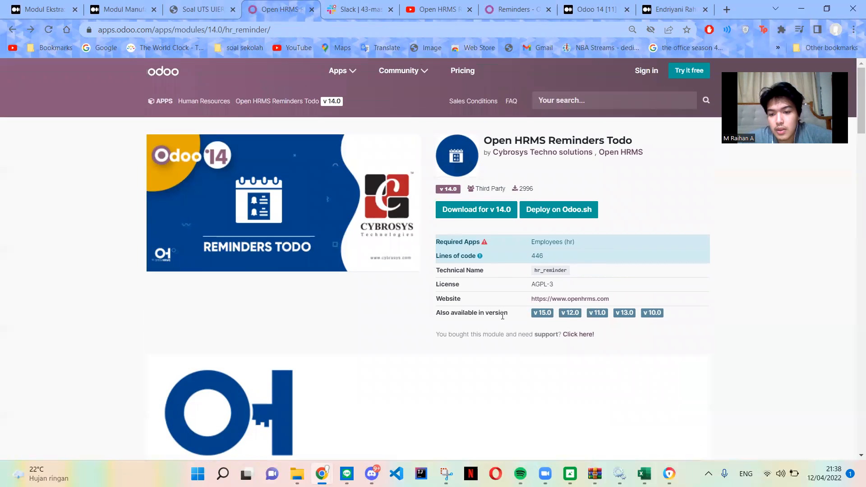
Try to download the module for v 14.0 and check the Downloads folder in File Explorer for its archive.
{"action": "left_click", "coordinate": [464, 216]}
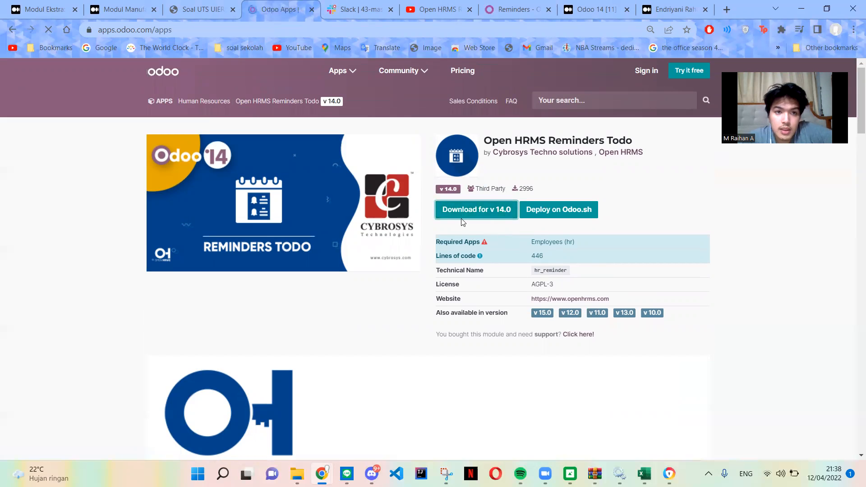
{"action": "key", "text": "alt+Left"}
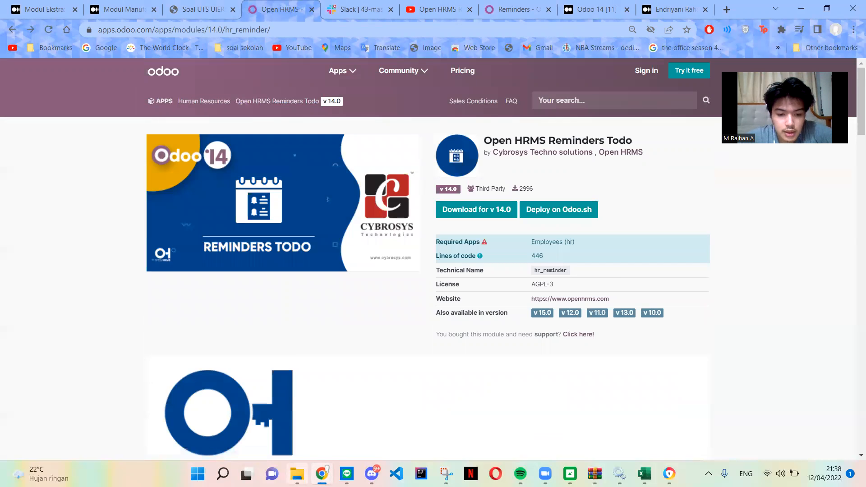
{"action": "left_click", "coordinate": [297, 473]}
{"action": "scroll", "coordinate": [298, 270], "scroll_direction": "up", "scroll_amount": 4}
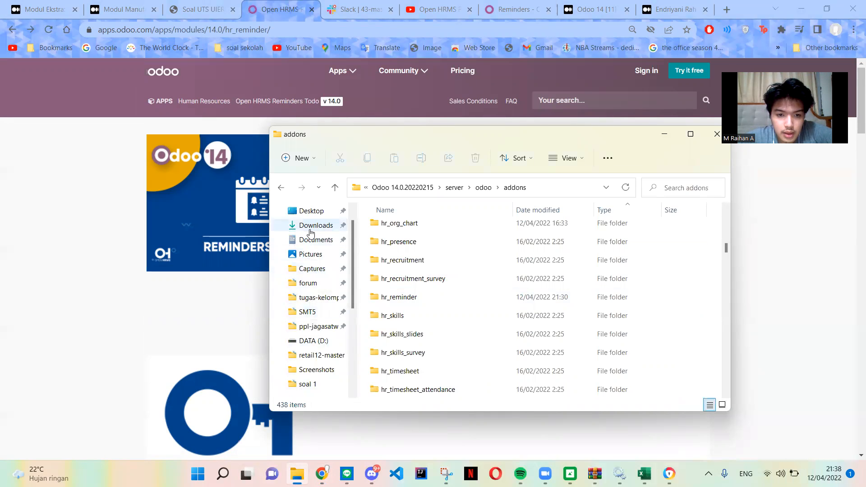
{"action": "left_click", "coordinate": [315, 231]}
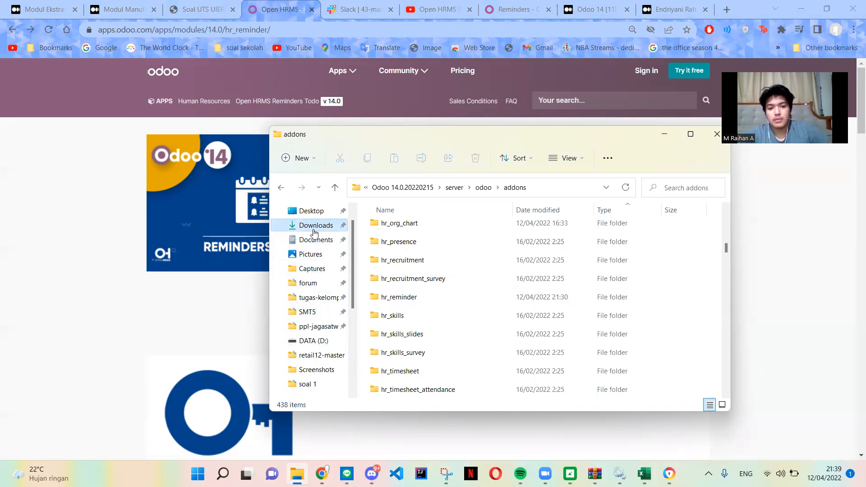
{"action": "scroll", "coordinate": [465, 273], "scroll_direction": "down", "scroll_amount": 1}
{"action": "scroll", "coordinate": [465, 280], "scroll_direction": "up", "scroll_amount": 1}
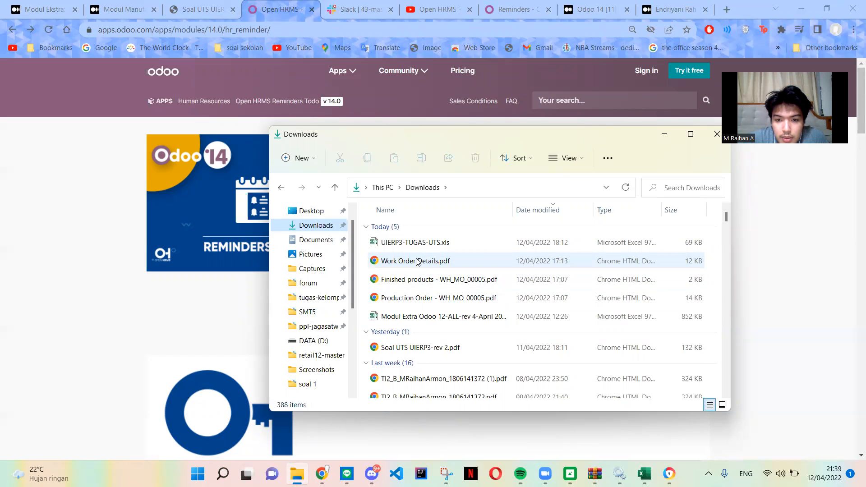
{"action": "scroll", "coordinate": [417, 262], "scroll_direction": "down", "scroll_amount": 6}
{"action": "scroll", "coordinate": [415, 293], "scroll_direction": "up", "scroll_amount": 2}
{"action": "scroll", "coordinate": [414, 296], "scroll_direction": "up", "scroll_amount": 4}
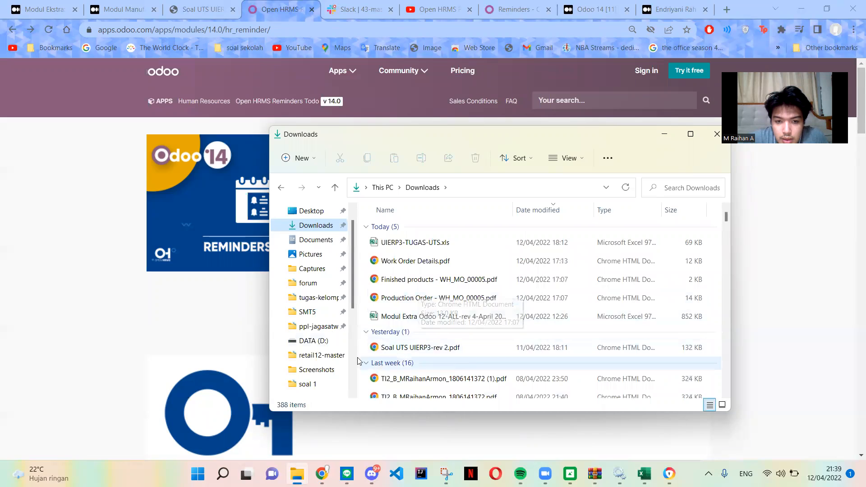
Download the module for v 14.0 into the uts erp folder as hr_reminder-14.0.1.0.0.zip, replacing the existing file.
{"action": "left_click", "coordinate": [109, 293]}
{"action": "left_click", "coordinate": [467, 215]}
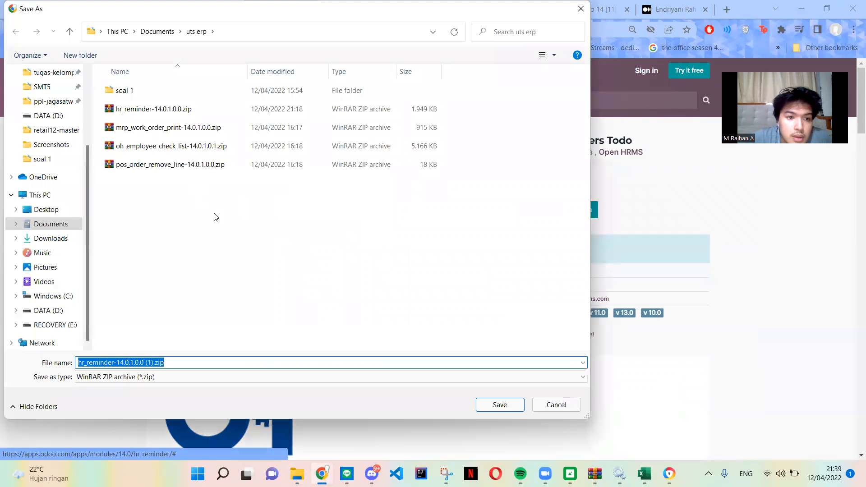
{"action": "left_click", "coordinate": [140, 111]}
{"action": "left_click", "coordinate": [500, 406]}
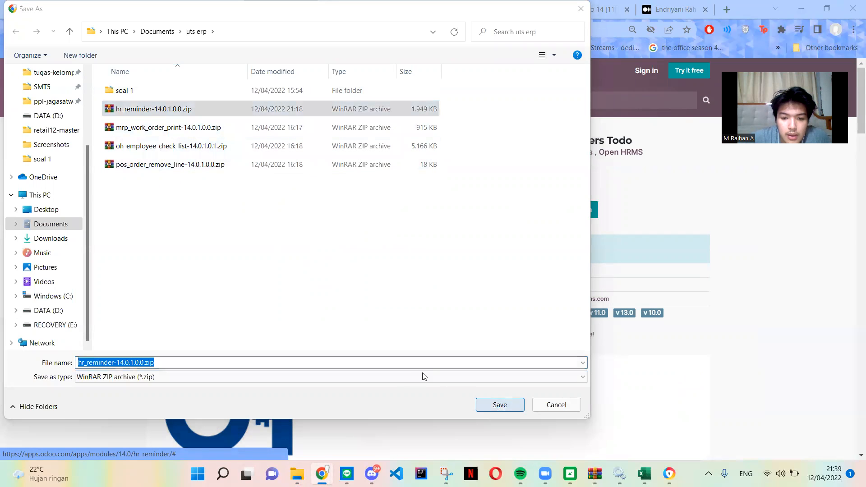
{"action": "left_click", "coordinate": [473, 238]}
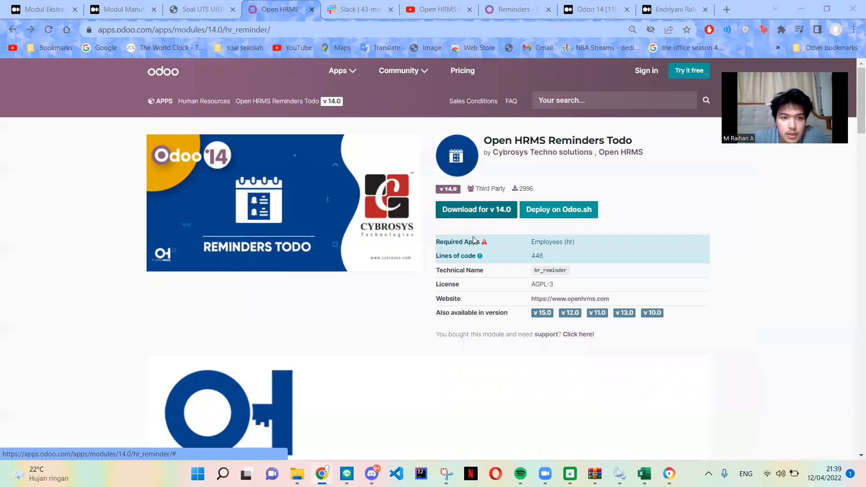
Open the downloaded hr_reminder archive in WinRAR and dismiss the licence purchase notice.
{"action": "left_click", "coordinate": [297, 474]}
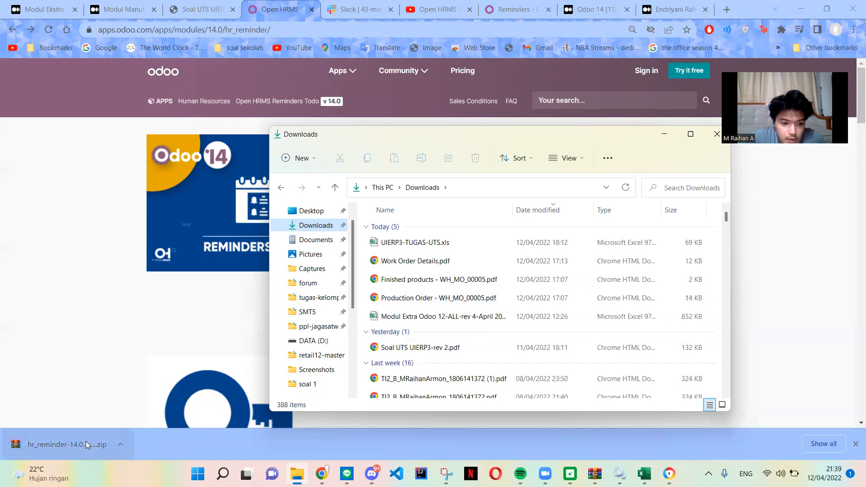
{"action": "left_click", "coordinate": [86, 441]}
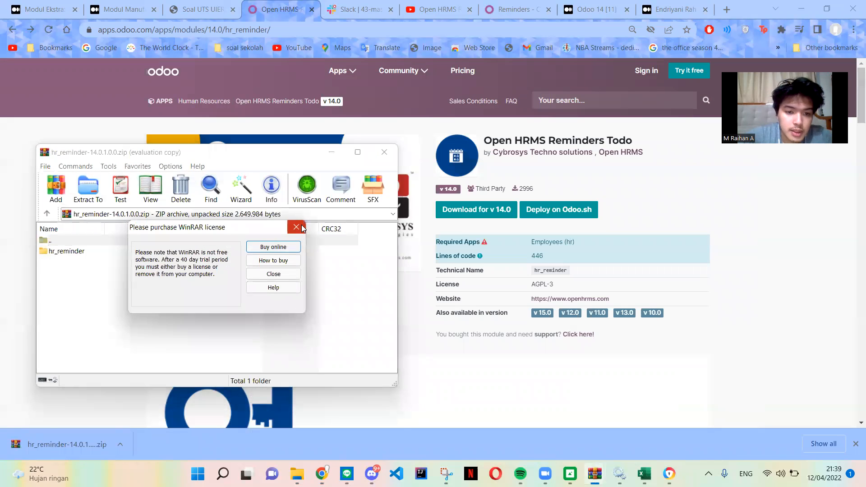
{"action": "left_click", "coordinate": [296, 227]}
Browse hr_reminder's extraction destination to C:\Program Files\Odoo 14.0.20220215\server\odoo\addons, closing WinRAR without extracting.
{"action": "left_click", "coordinate": [142, 251]}
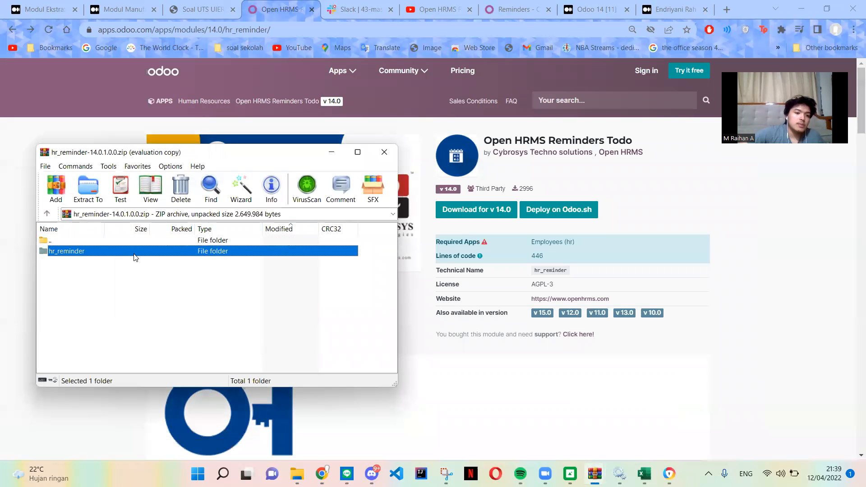
{"action": "left_click", "coordinate": [100, 186]}
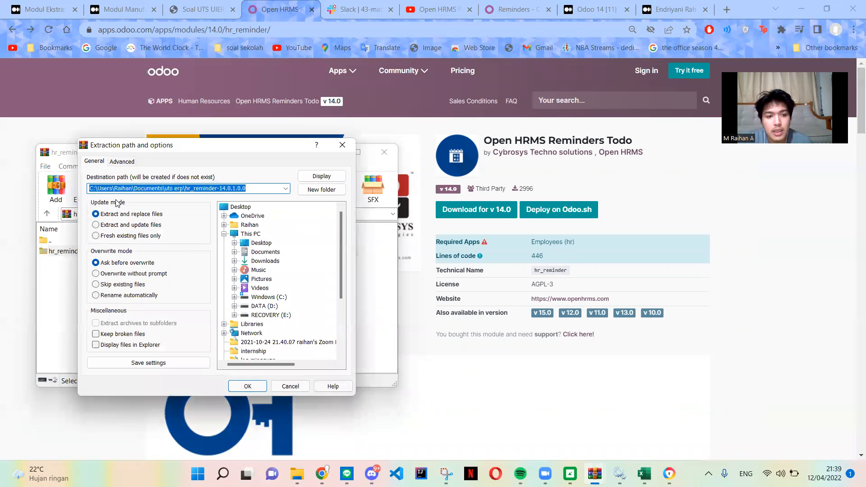
{"action": "left_click", "coordinate": [234, 297]}
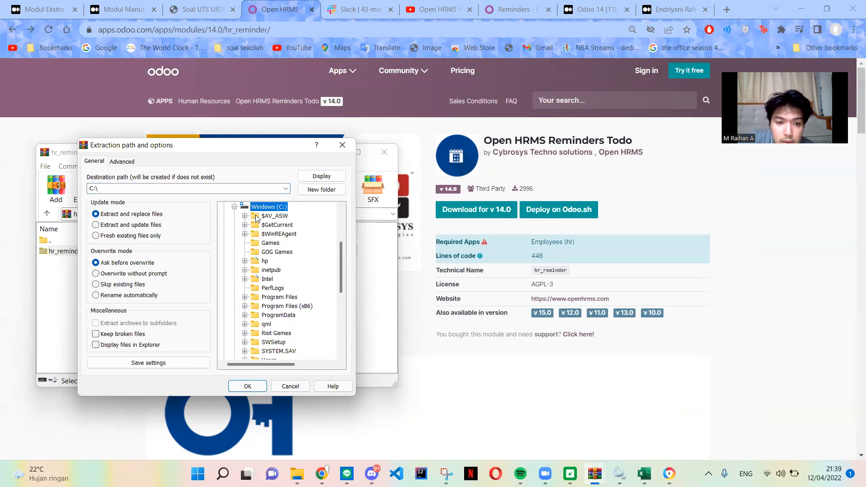
{"action": "scroll", "coordinate": [255, 221], "scroll_direction": "down", "scroll_amount": 2}
{"action": "left_click", "coordinate": [244, 243]}
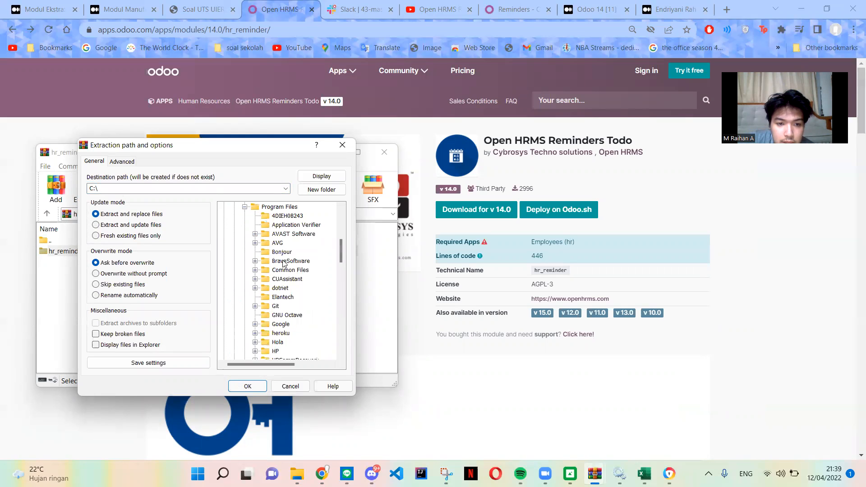
{"action": "scroll", "coordinate": [283, 266], "scroll_direction": "down", "scroll_amount": 7}
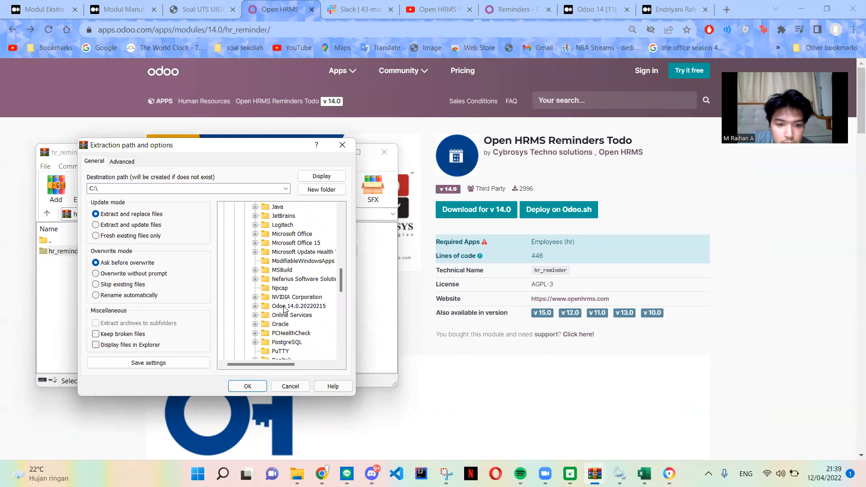
{"action": "left_click", "coordinate": [275, 306]}
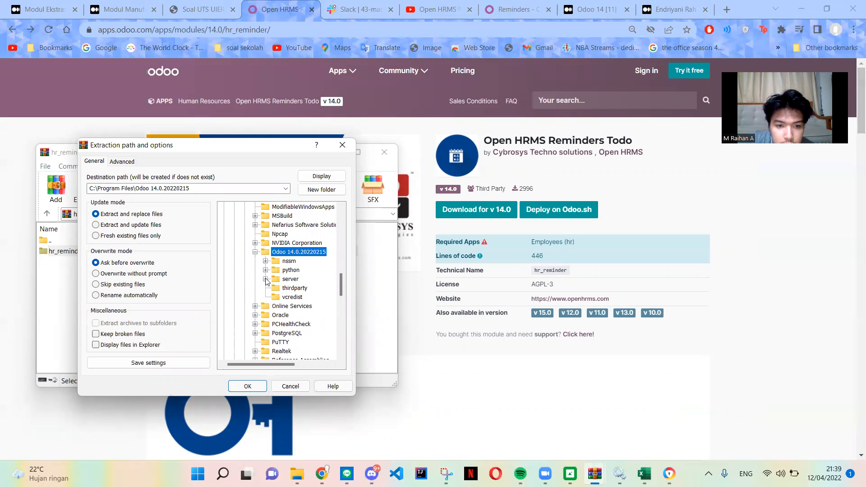
{"action": "left_click", "coordinate": [266, 279]}
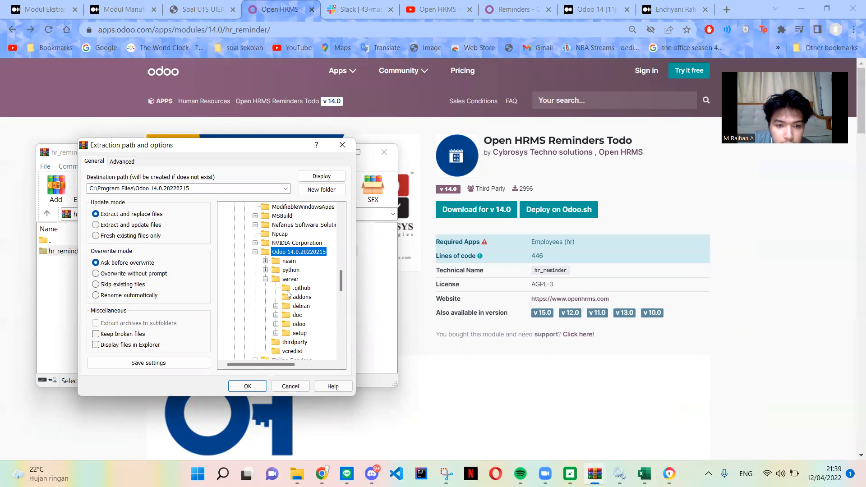
{"action": "left_click", "coordinate": [276, 325]}
{"action": "left_click", "coordinate": [286, 252]}
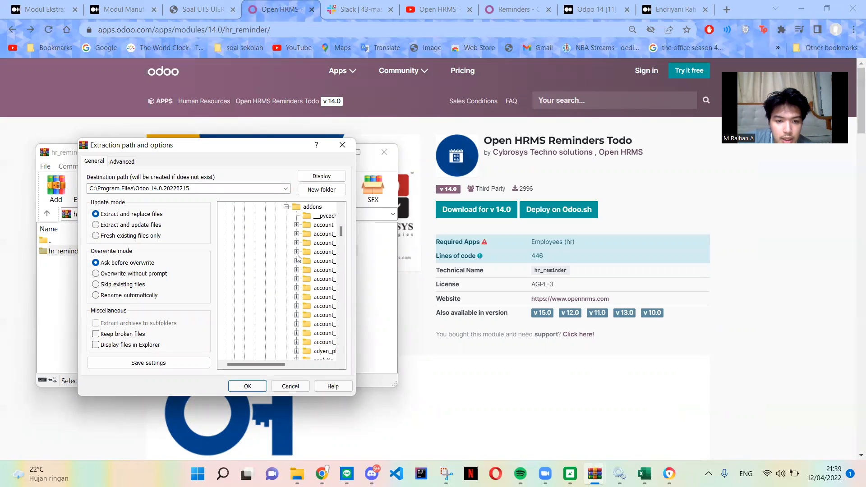
{"action": "left_click", "coordinate": [301, 209]}
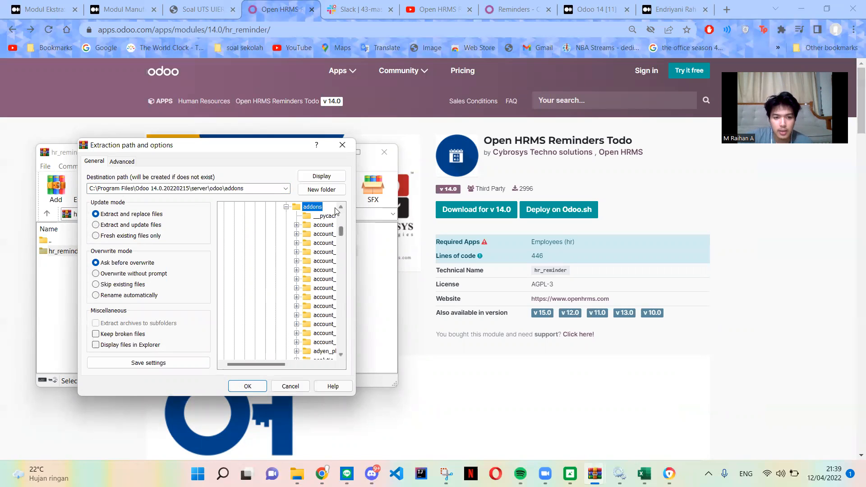
{"action": "left_click", "coordinate": [343, 145]}
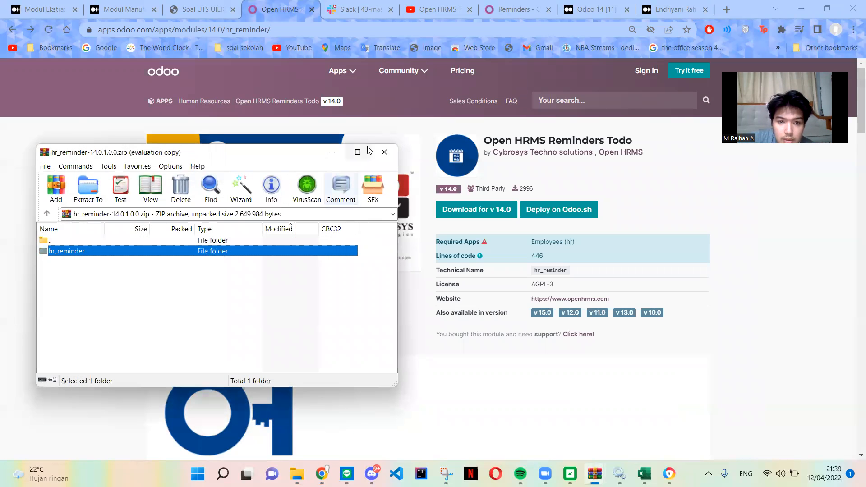
{"action": "left_click", "coordinate": [384, 152]}
Switch to File Explorer and open the Program Files folder on Windows (C:).
{"action": "left_click", "coordinate": [297, 474]}
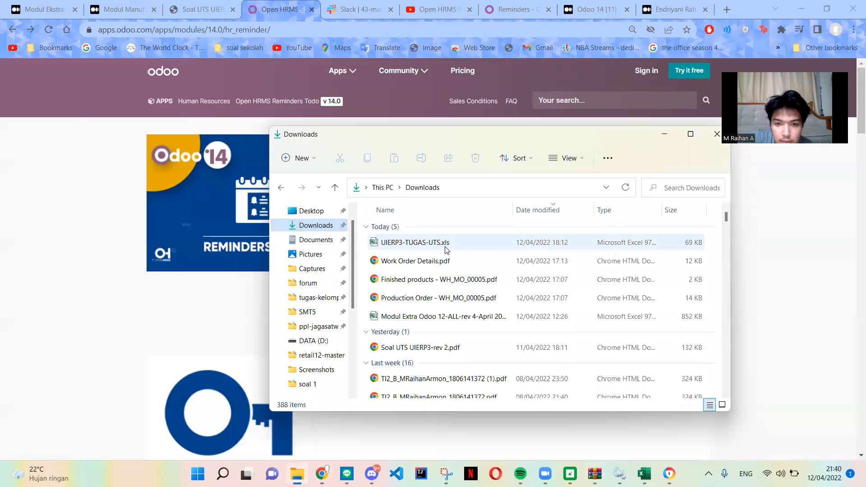
{"action": "scroll", "coordinate": [320, 342], "scroll_direction": "down", "scroll_amount": 1}
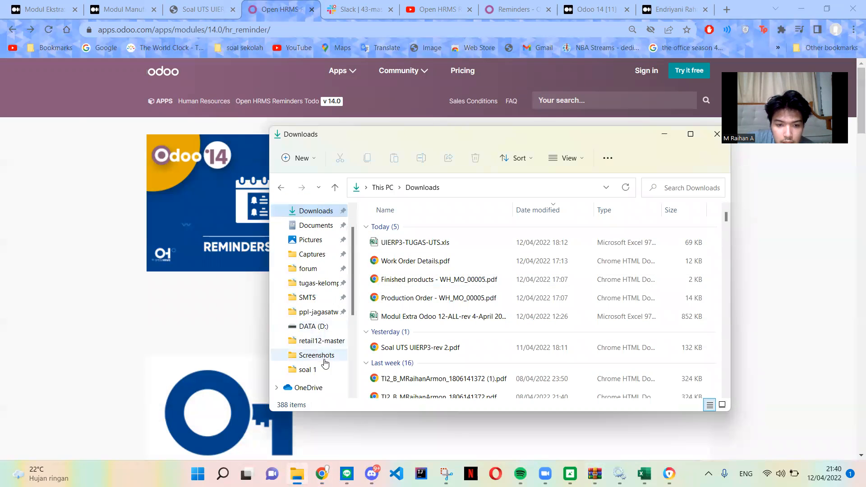
{"action": "left_click", "coordinate": [322, 341]}
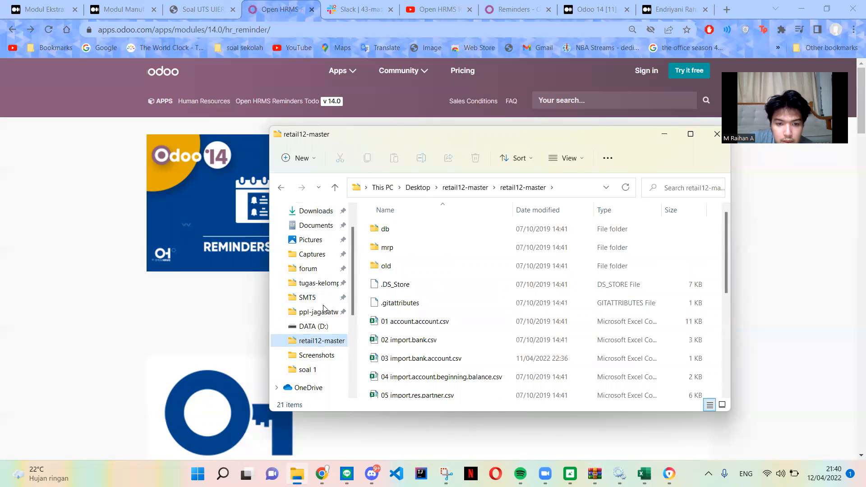
{"action": "scroll", "coordinate": [319, 318], "scroll_direction": "up", "scroll_amount": 2}
{"action": "scroll", "coordinate": [316, 316], "scroll_direction": "down", "scroll_amount": 4}
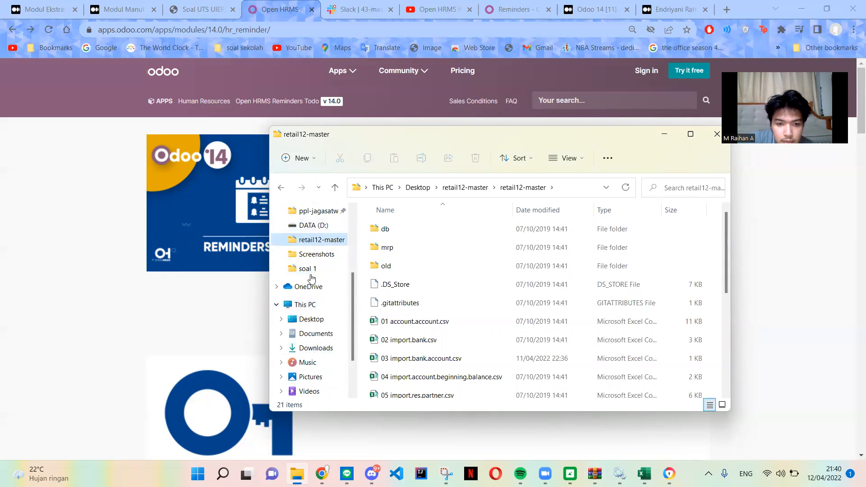
{"action": "scroll", "coordinate": [310, 277], "scroll_direction": "down", "scroll_amount": 1}
{"action": "left_click", "coordinate": [325, 363]}
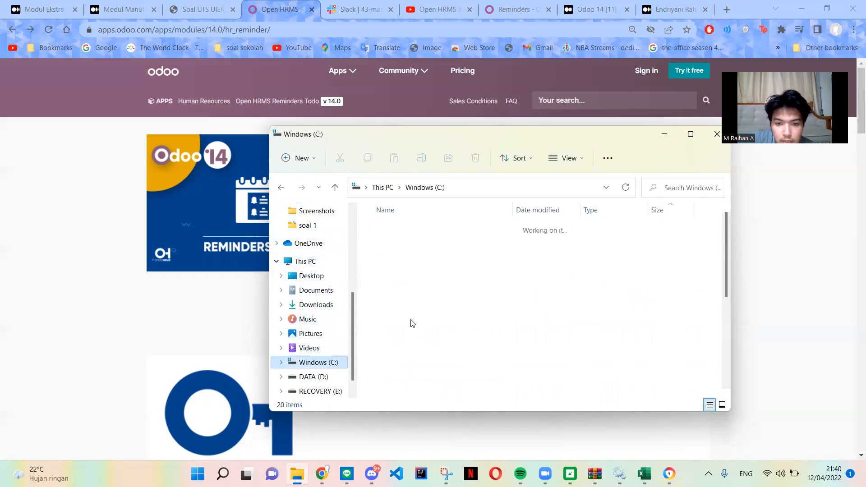
{"action": "scroll", "coordinate": [413, 315], "scroll_direction": "down", "scroll_amount": 3}
{"action": "scroll", "coordinate": [411, 298], "scroll_direction": "up", "scroll_amount": 2}
{"action": "left_click", "coordinate": [412, 301]}
{"action": "double_click", "coordinate": [412, 301]}
Open the addons folder inside Odoo 14.0.20220215\server\odoo.
{"action": "scroll", "coordinate": [411, 329], "scroll_direction": "down", "scroll_amount": 5}
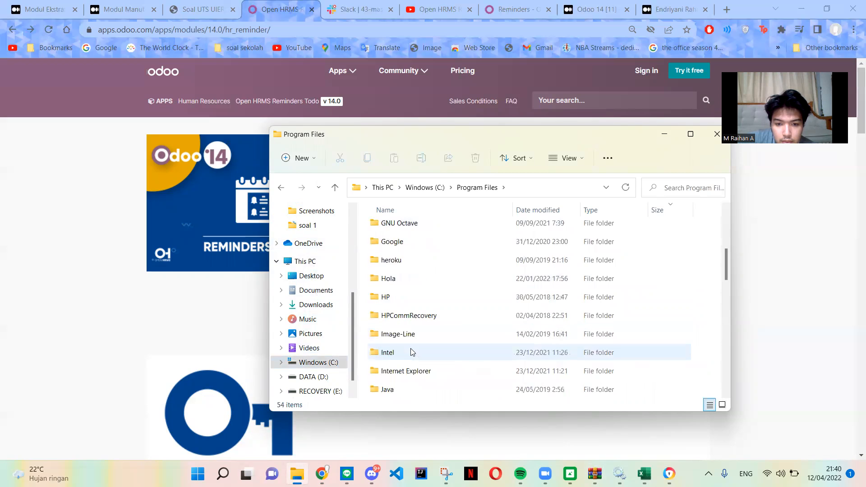
{"action": "scroll", "coordinate": [411, 353], "scroll_direction": "up", "scroll_amount": 5}
{"action": "scroll", "coordinate": [408, 334], "scroll_direction": "down", "scroll_amount": 5}
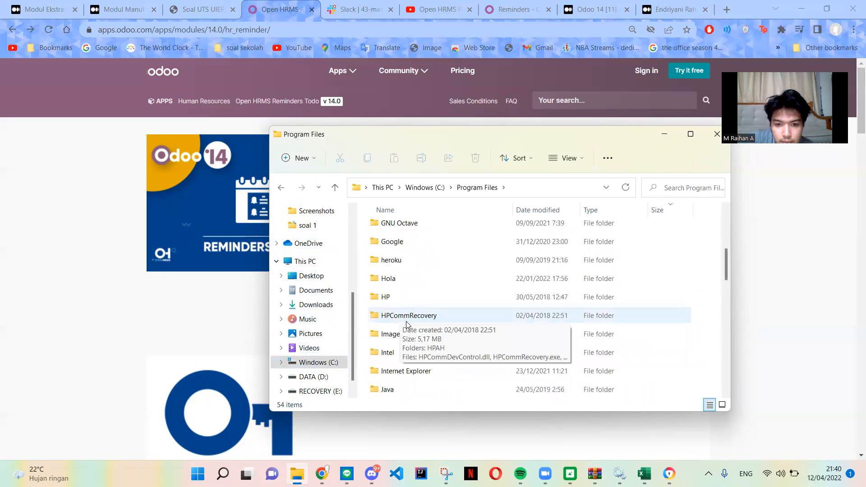
{"action": "scroll", "coordinate": [407, 319], "scroll_direction": "down", "scroll_amount": 3}
{"action": "left_click", "coordinate": [407, 320]}
{"action": "double_click", "coordinate": [407, 320]}
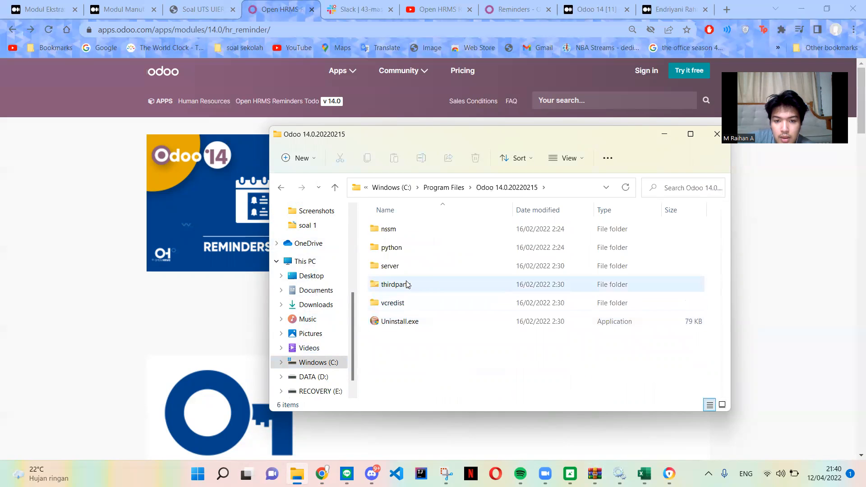
{"action": "double_click", "coordinate": [403, 270]}
{"action": "scroll", "coordinate": [408, 272], "scroll_direction": "down", "scroll_amount": 2}
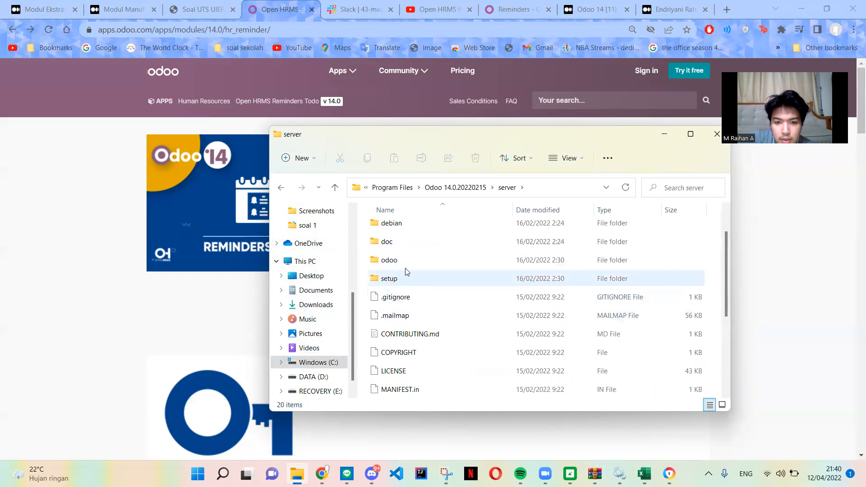
{"action": "double_click", "coordinate": [406, 267]}
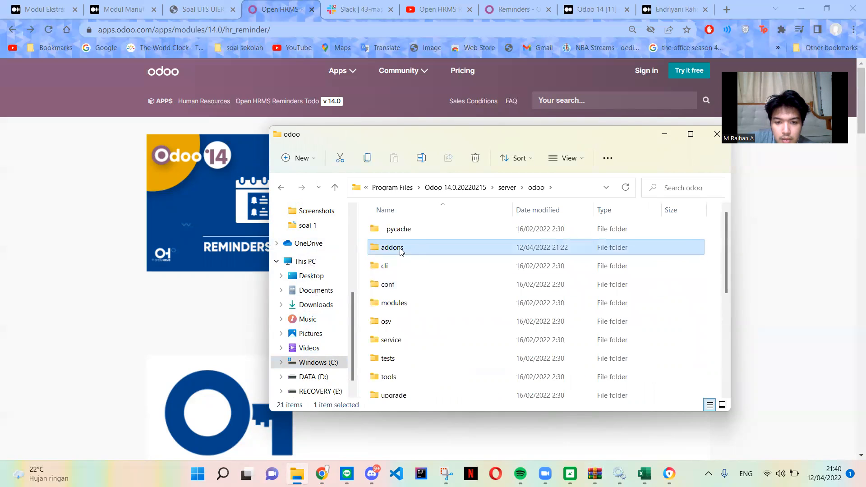
{"action": "double_click", "coordinate": [400, 248]}
Locate and select the hr_reminder folder among the Odoo addons.
{"action": "scroll", "coordinate": [427, 280], "scroll_direction": "down", "scroll_amount": 20}
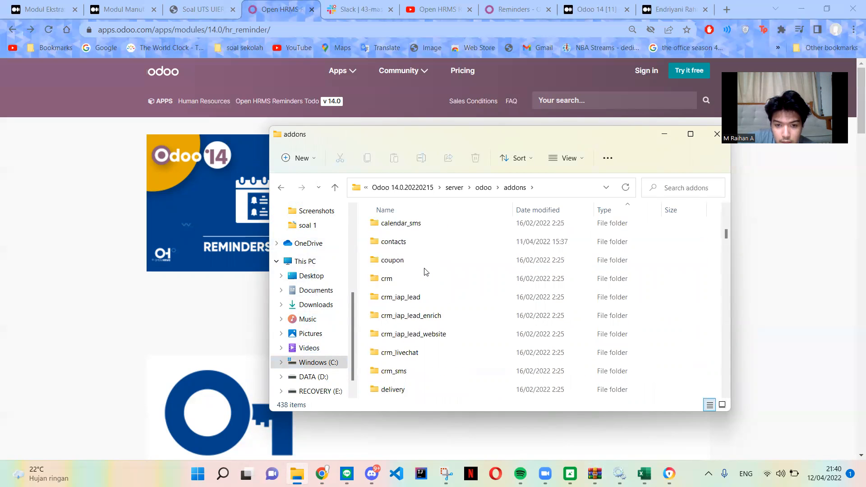
{"action": "scroll", "coordinate": [430, 282], "scroll_direction": "down", "scroll_amount": 6}
{"action": "scroll", "coordinate": [429, 283], "scroll_direction": "up", "scroll_amount": 6}
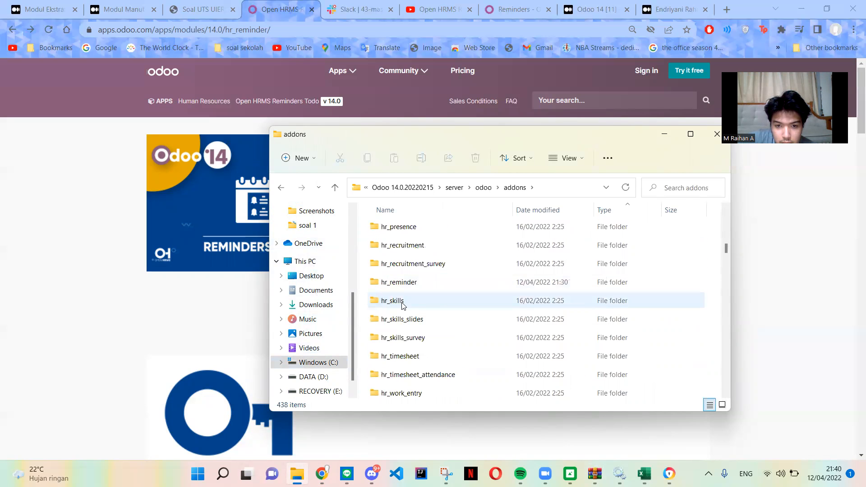
{"action": "left_click", "coordinate": [435, 282]}
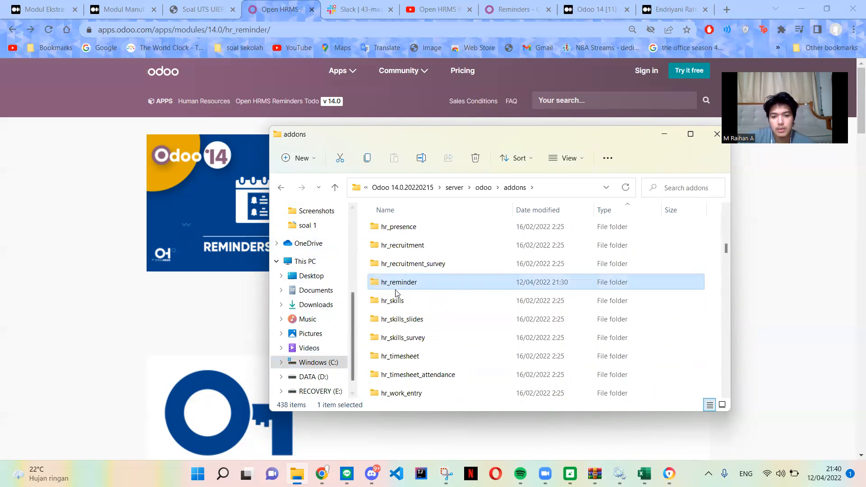
Switch to the Windows Services console and restart the odoo-server-14.0 service.
{"action": "left_click", "coordinate": [222, 358]}
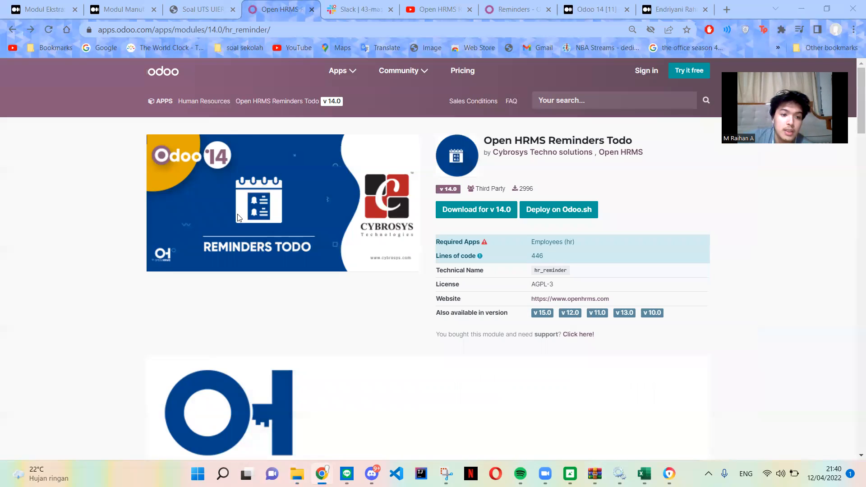
{"action": "left_click", "coordinate": [147, 205]}
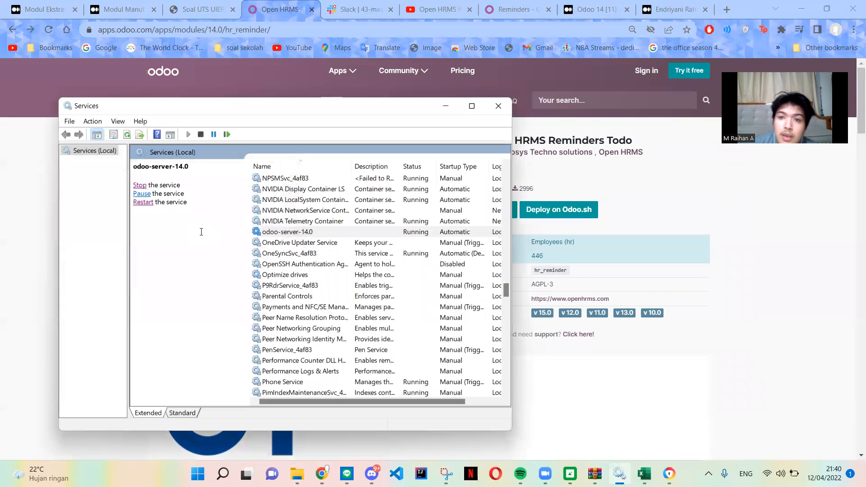
{"action": "left_click", "coordinate": [9, 259]}
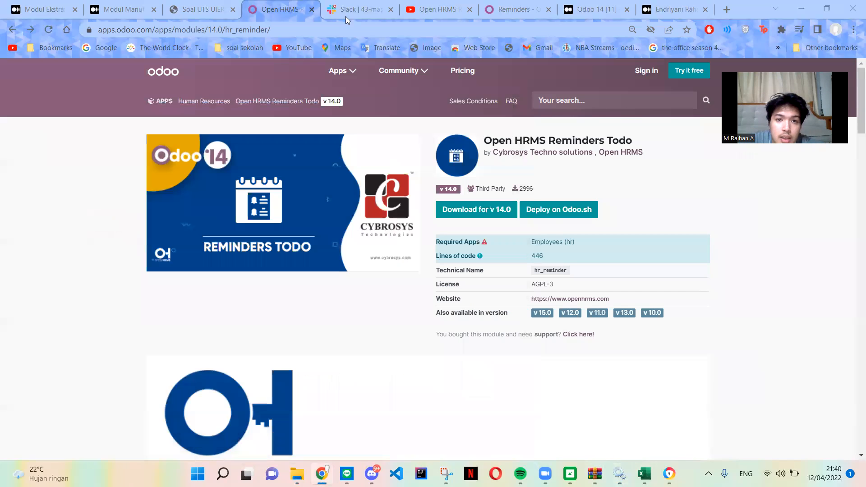
Switch to the browser and load the local Odoo site at localhost:8069 in the YouTube tab.
{"action": "left_click", "coordinate": [427, 10]}
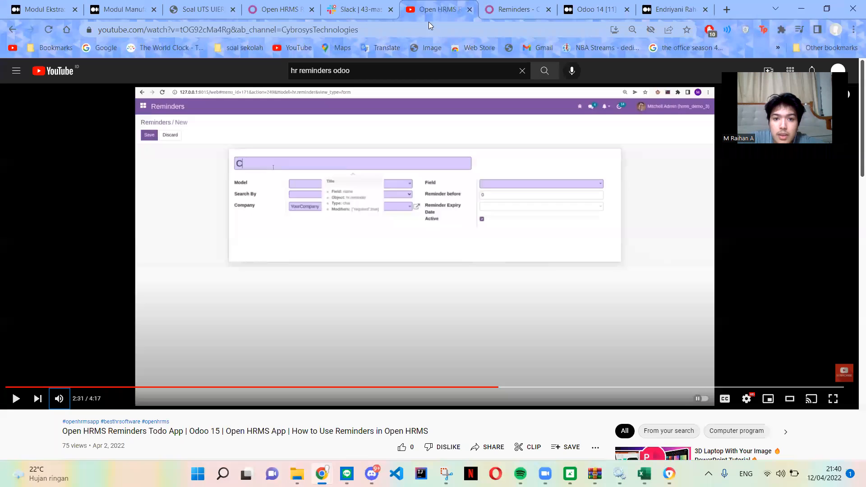
{"action": "left_click", "coordinate": [432, 29]}
{"action": "type", "text": "odoo"}
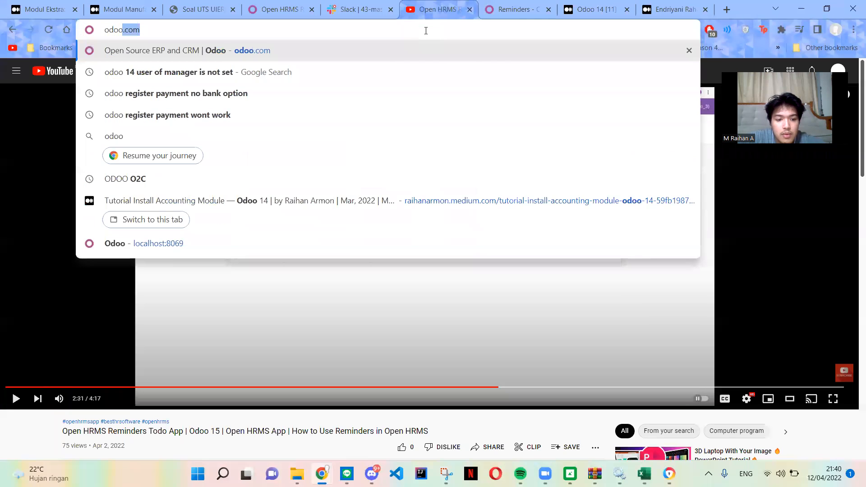
{"action": "key", "text": "Return"}
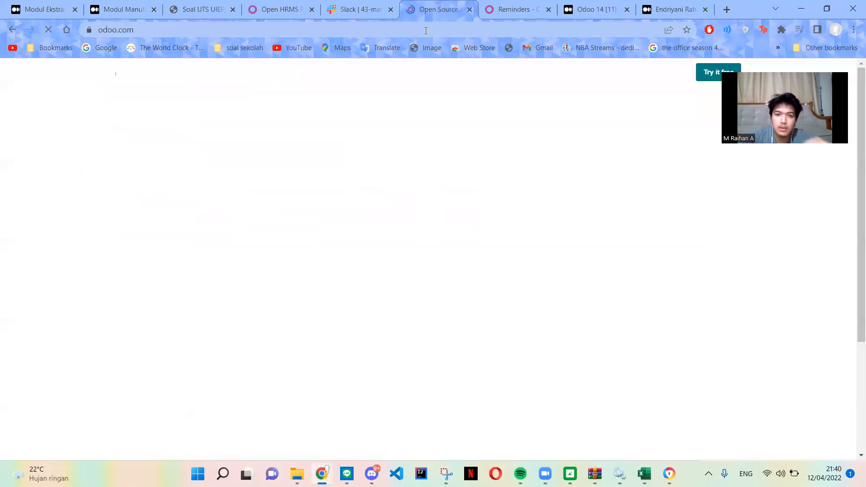
{"action": "left_click", "coordinate": [426, 30]}
{"action": "type", "text": "localhost:8069"}
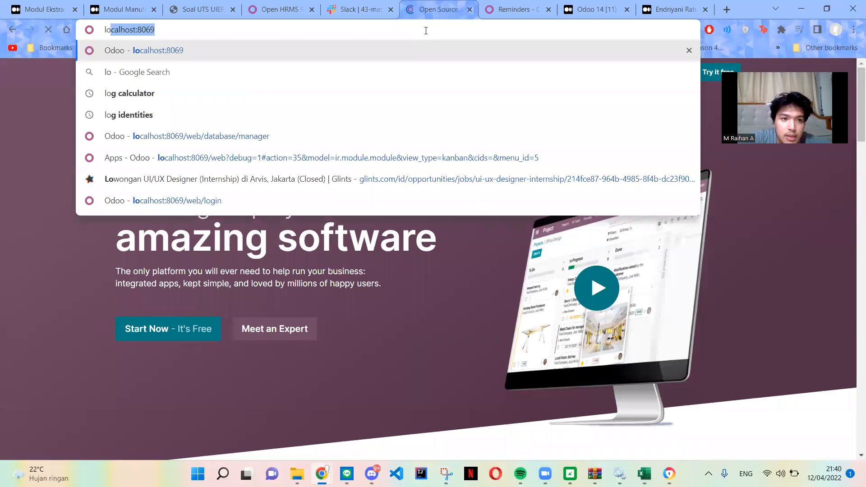
{"action": "key", "text": "Return"}
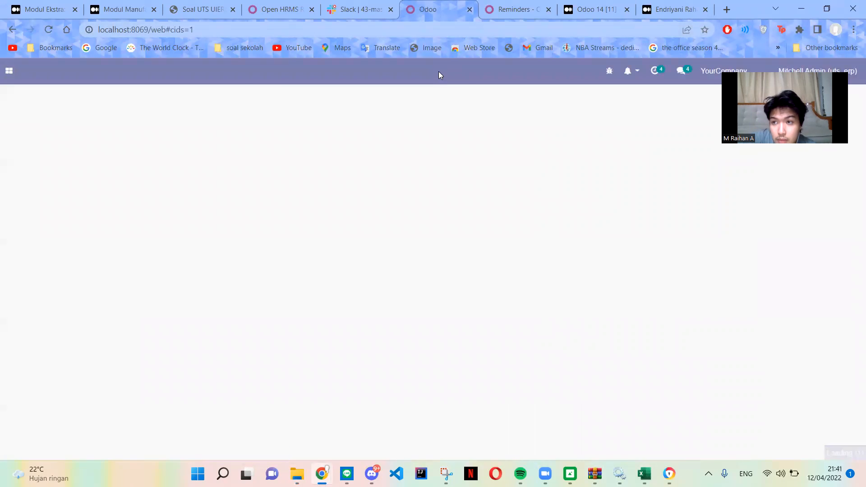
Open Odoo's general Settings and check the Developer Tools section for the developer mode options.
{"action": "left_click", "coordinate": [9, 71]}
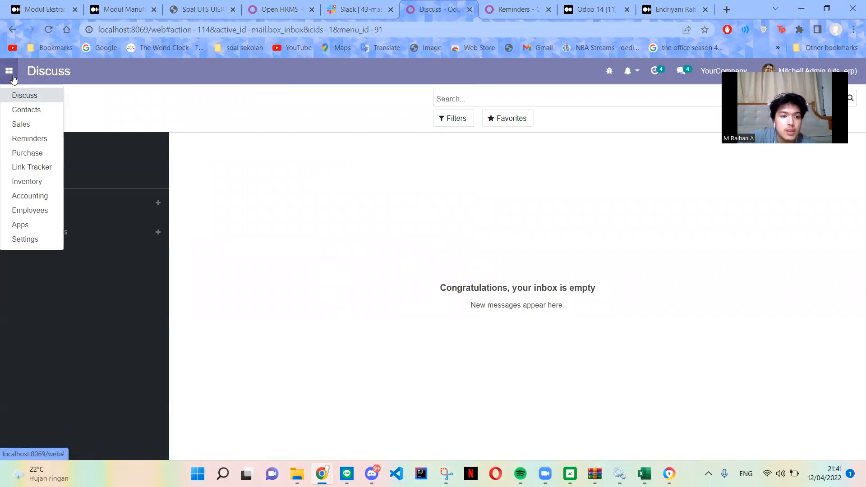
{"action": "left_click", "coordinate": [28, 239]}
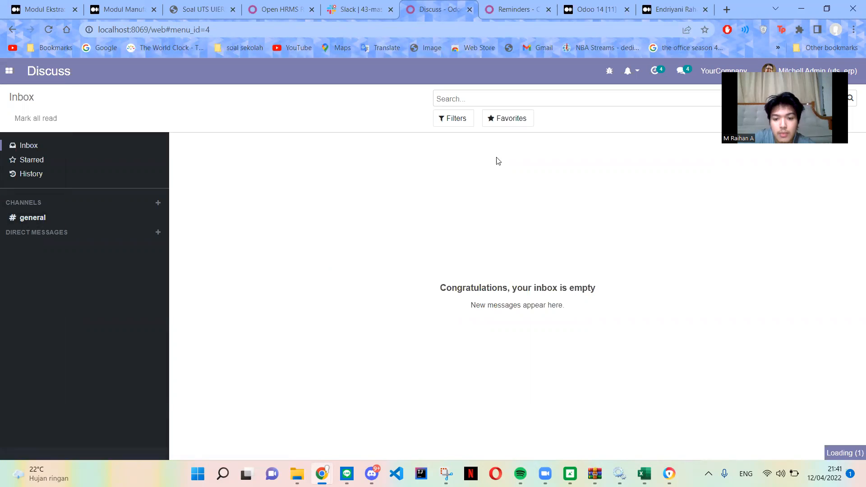
{"action": "scroll", "coordinate": [476, 270], "scroll_direction": "down", "scroll_amount": 20}
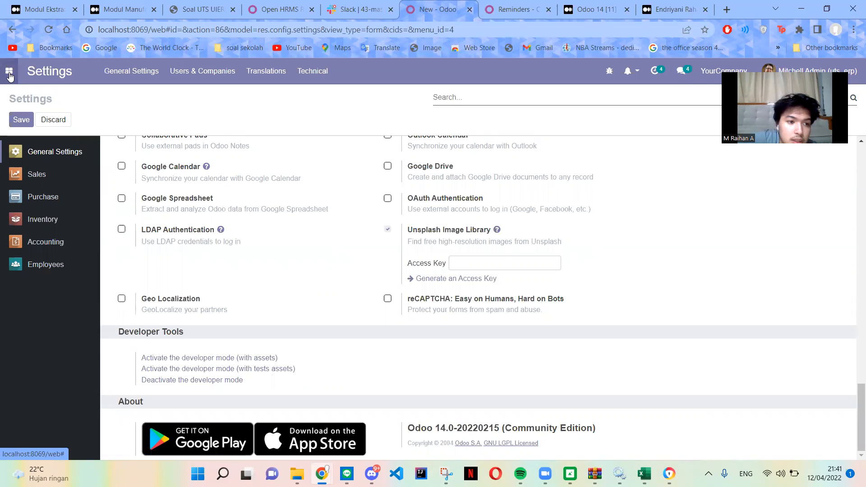
Open the Apps module and update the apps list so newly added modules are registered.
{"action": "left_click", "coordinate": [9, 73]}
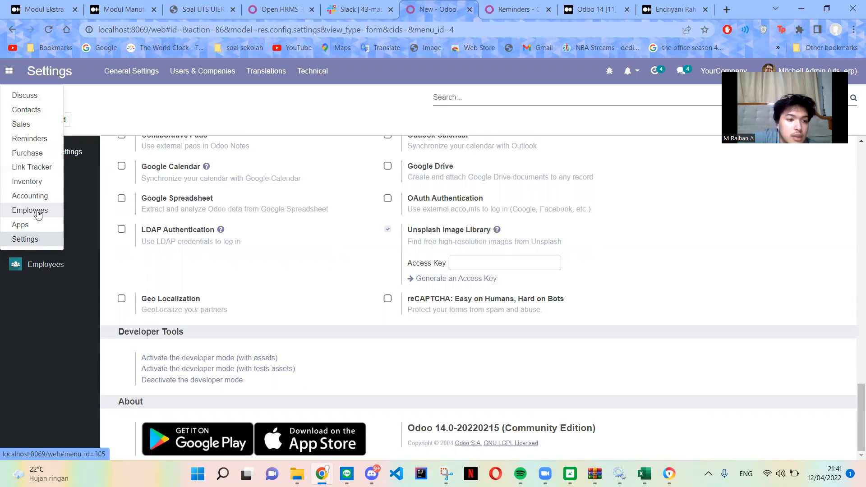
{"action": "left_click", "coordinate": [12, 226]}
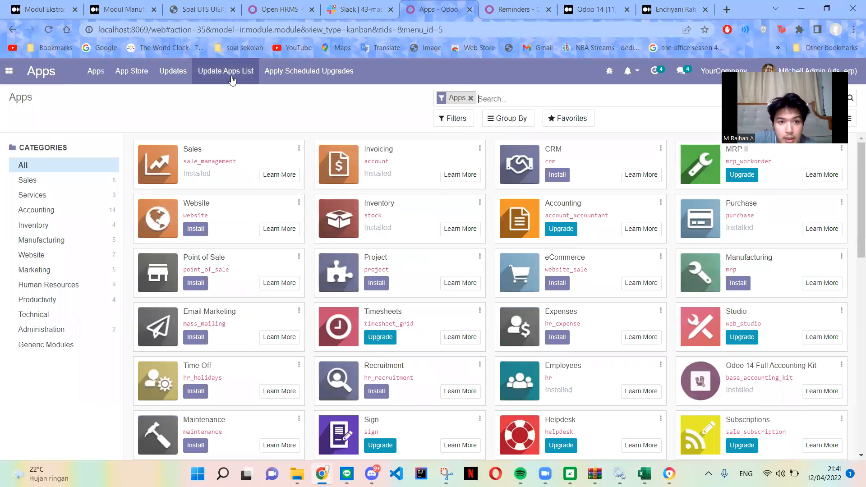
{"action": "left_click", "coordinate": [231, 79]}
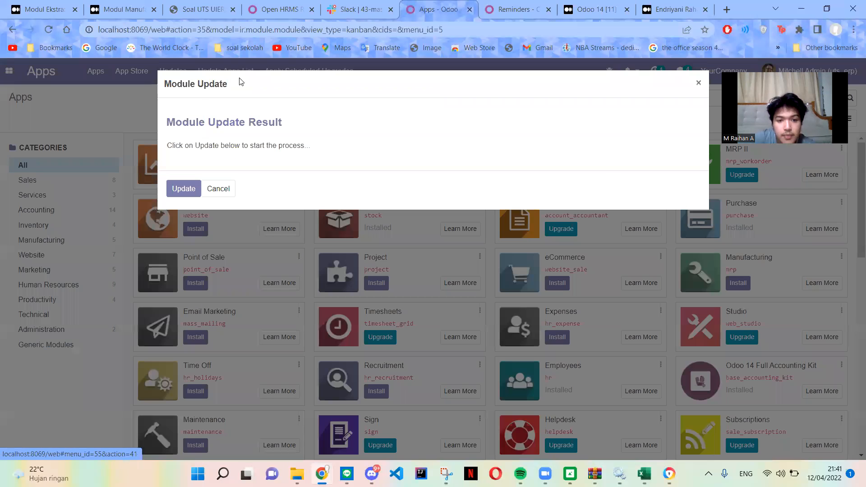
{"action": "left_click", "coordinate": [183, 188]}
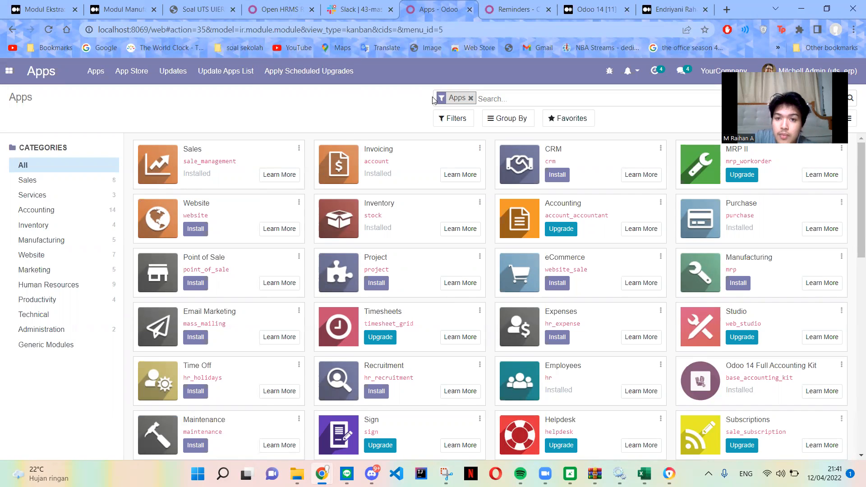
Remove the Apps filter and search the modules for "oh" to find Open HRMS Reminders Todo.
{"action": "left_click", "coordinate": [470, 100]}
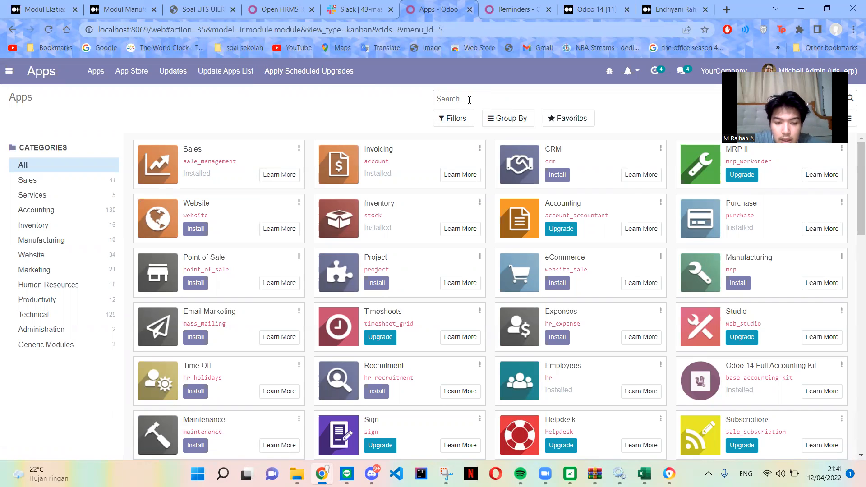
{"action": "type", "text": "ah"}
{"action": "key", "text": "Return"}
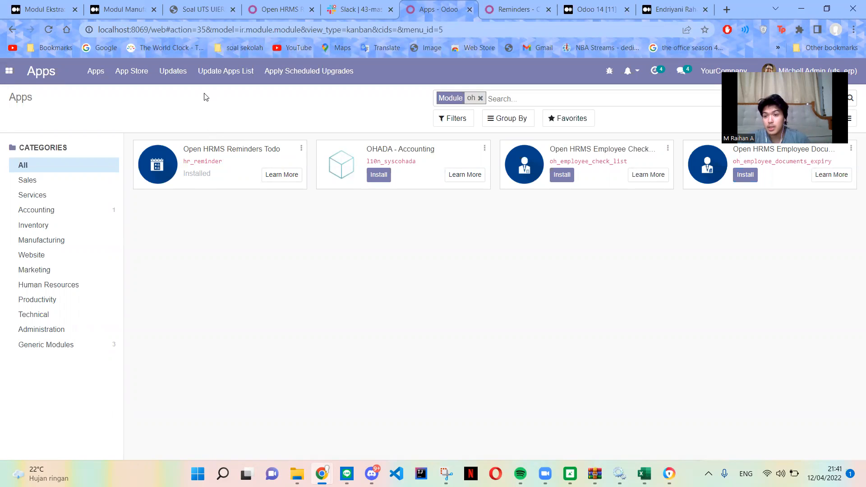
Check the list of available Odoo apps and the reminder selector under the notification bell.
{"action": "left_click", "coordinate": [9, 71]}
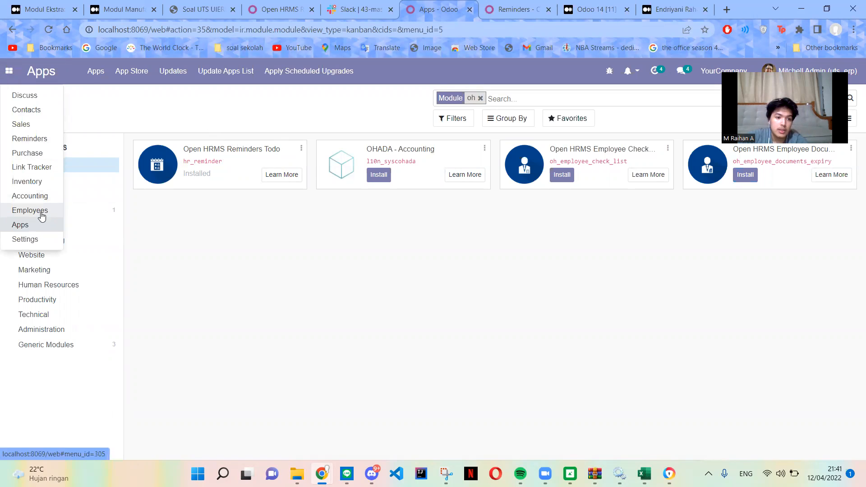
{"action": "left_click", "coordinate": [286, 233]}
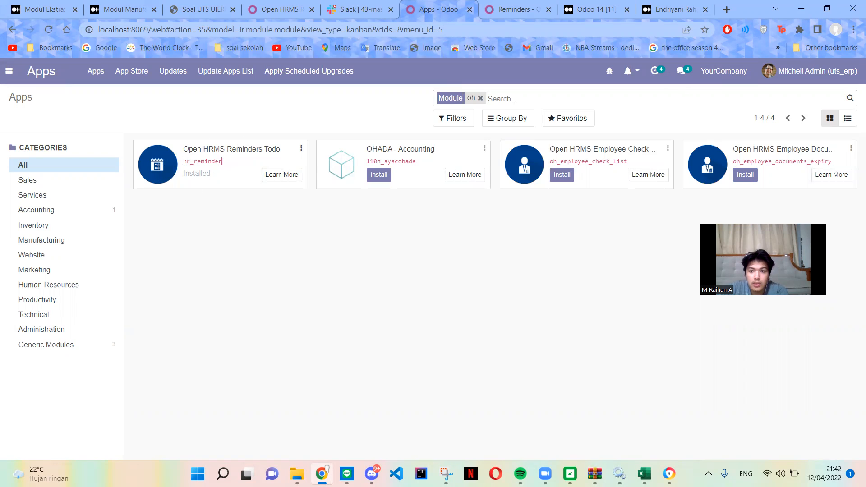
{"action": "left_click", "coordinate": [629, 73]}
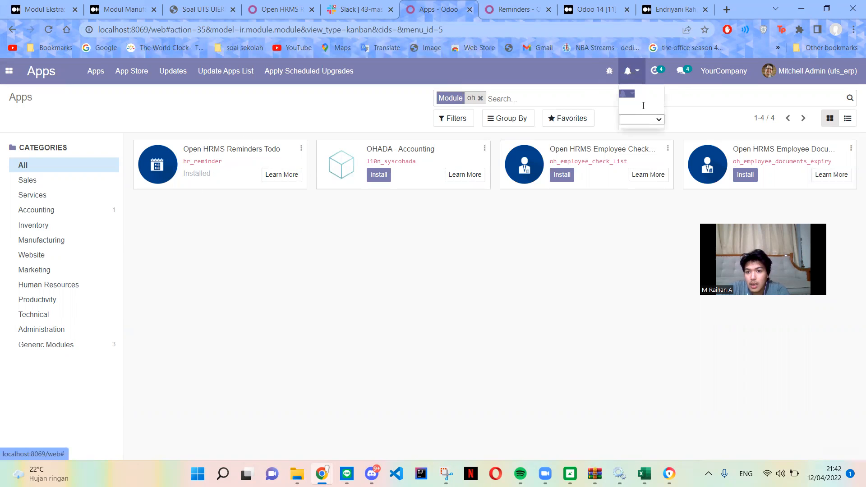
{"action": "left_click", "coordinate": [636, 79]}
{"action": "left_click", "coordinate": [637, 79]}
{"action": "left_click", "coordinate": [657, 120]}
{"action": "left_click", "coordinate": [637, 78]}
{"action": "left_click", "coordinate": [222, 120]}
In the Reminders app, start a new reminder titled "Deadline ERP" with Employee as its model.
{"action": "left_click", "coordinate": [15, 78]}
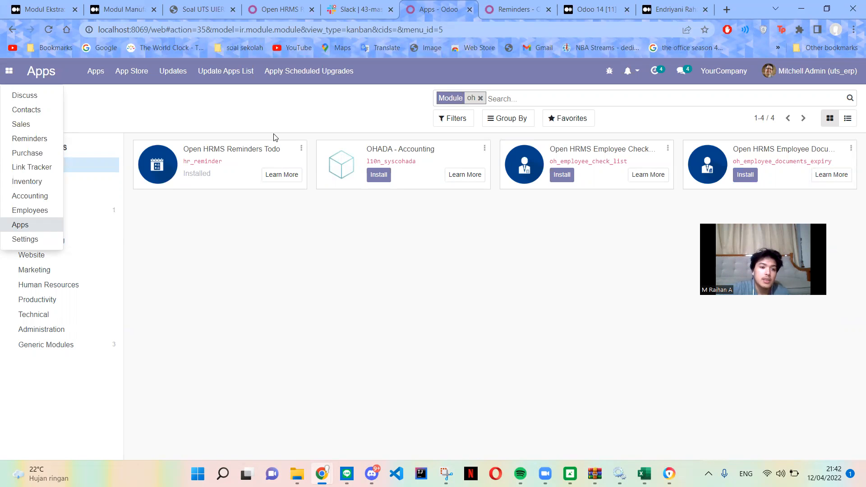
{"action": "left_click", "coordinate": [56, 139]}
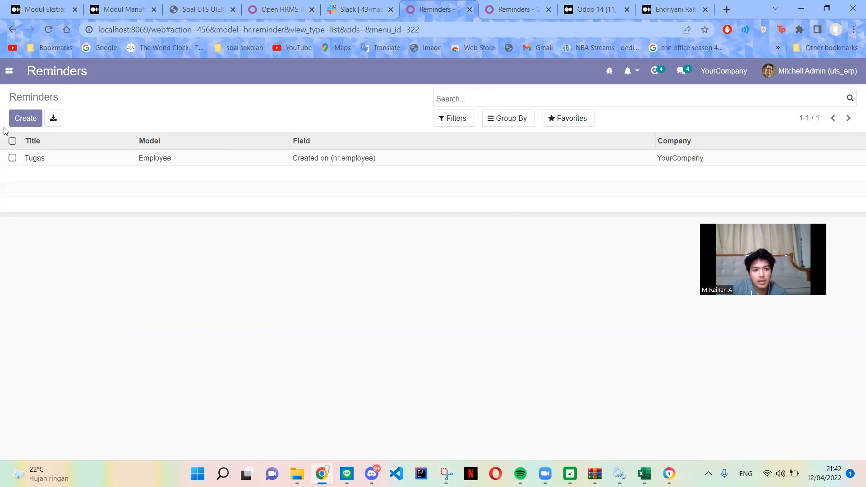
{"action": "left_click", "coordinate": [18, 119]}
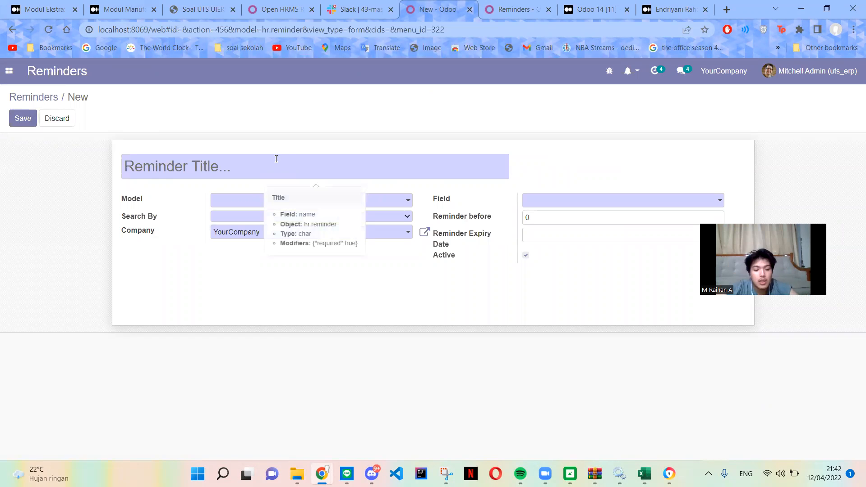
{"action": "type", "text": "Deadline ERP"}
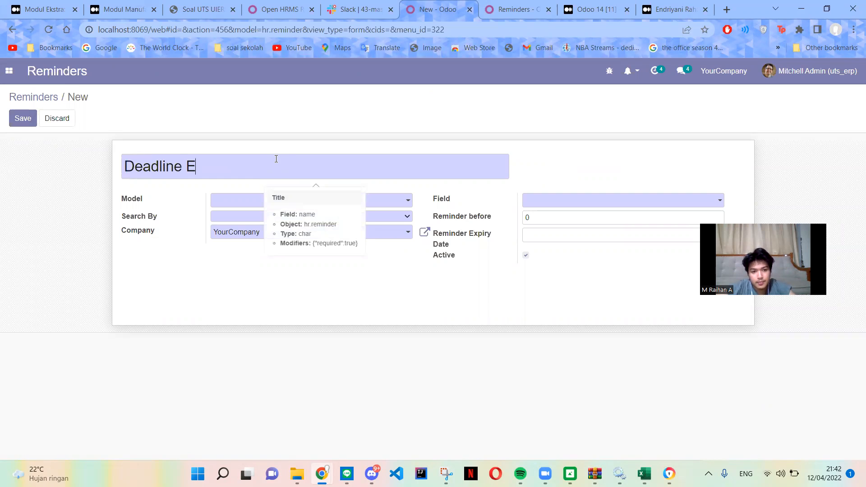
{"action": "left_click", "coordinate": [299, 201]}
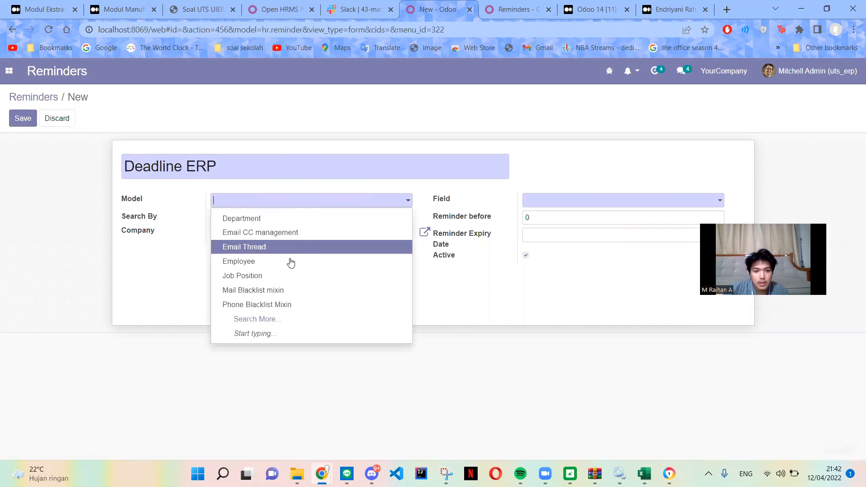
{"action": "left_click", "coordinate": [254, 262]}
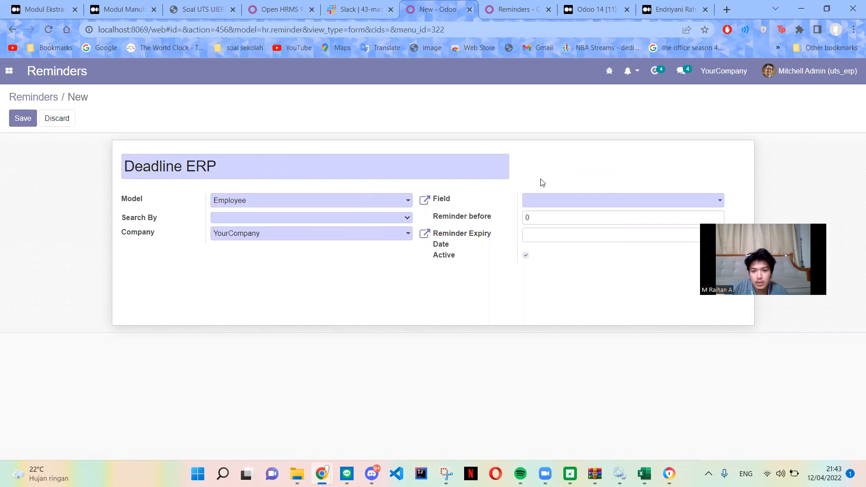
Try the Today and Set Period options for Search By, giving the period a start date of 04/05/2022 and an end date.
{"action": "left_click", "coordinate": [274, 219]}
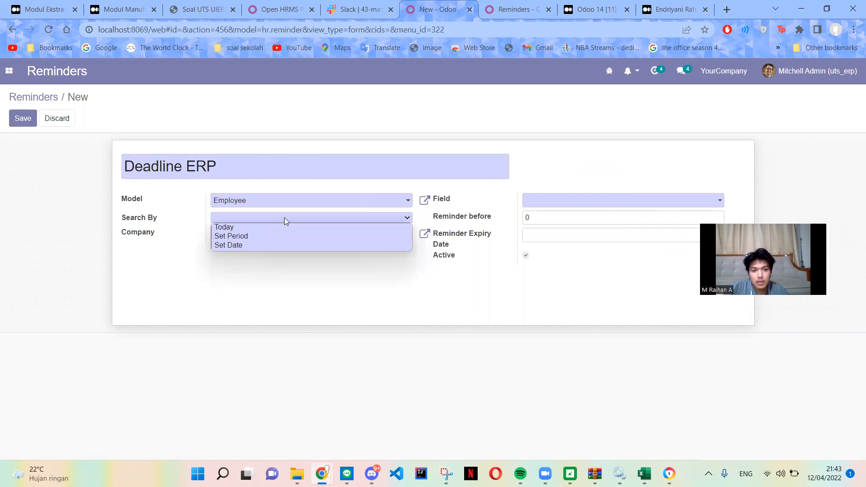
{"action": "left_click", "coordinate": [240, 226]}
{"action": "left_click", "coordinate": [321, 216]}
{"action": "left_click", "coordinate": [248, 236]}
{"action": "left_click", "coordinate": [251, 234]}
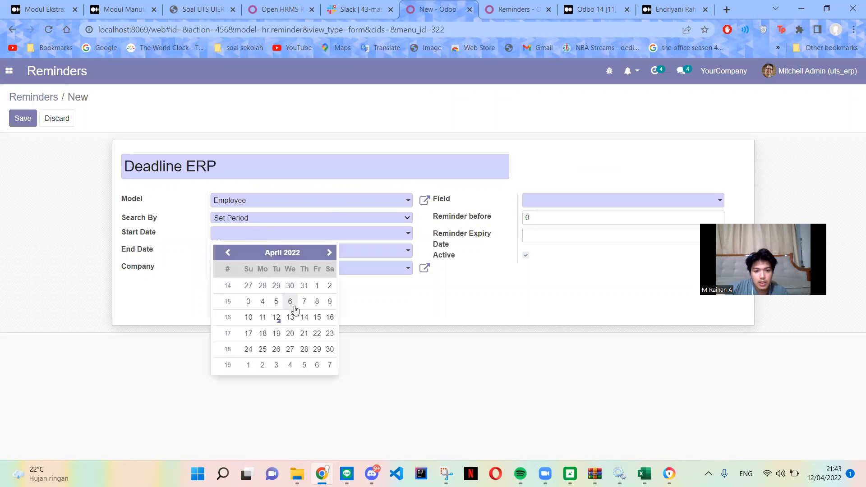
{"action": "left_click", "coordinate": [276, 303]}
{"action": "left_click", "coordinate": [270, 252]}
{"action": "left_click", "coordinate": [262, 319]}
Set the reminder's Search By to Set Date and choose 03/30/2022 as the date.
{"action": "left_click", "coordinate": [278, 219]}
{"action": "left_click", "coordinate": [262, 246]}
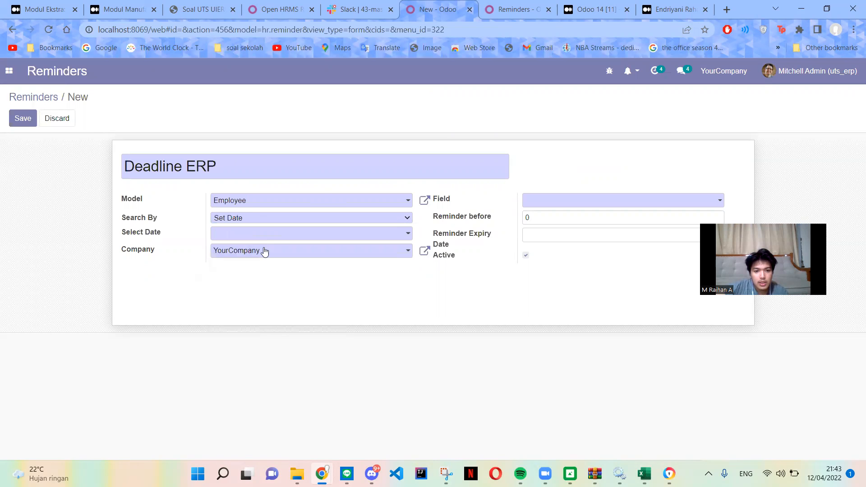
{"action": "left_click", "coordinate": [265, 234]}
{"action": "left_click", "coordinate": [290, 285]}
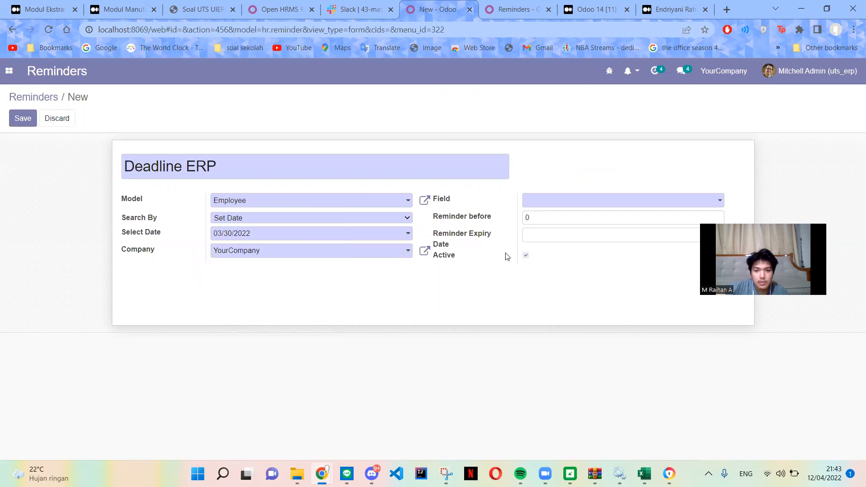
Set Field to Next Activity Deadline (hr.employee) and Reminder Expiry Date to 04/13/2022, and save the reminder.
{"action": "left_click", "coordinate": [569, 203]}
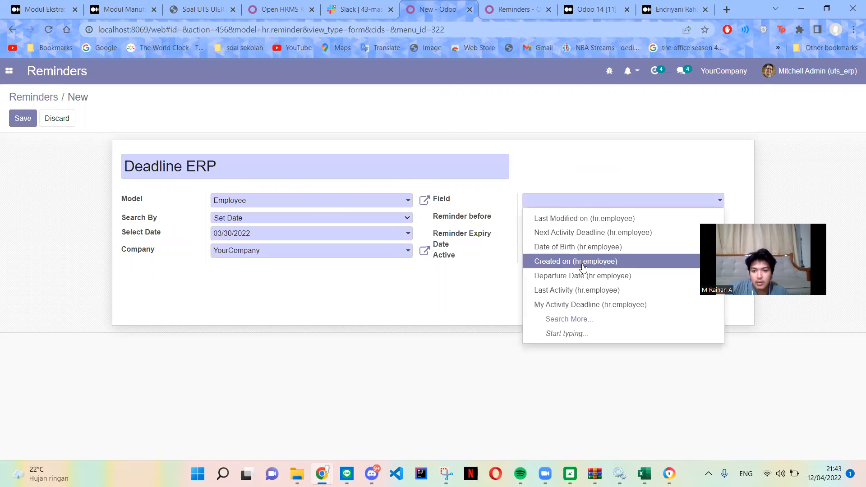
{"action": "left_click", "coordinate": [582, 234]}
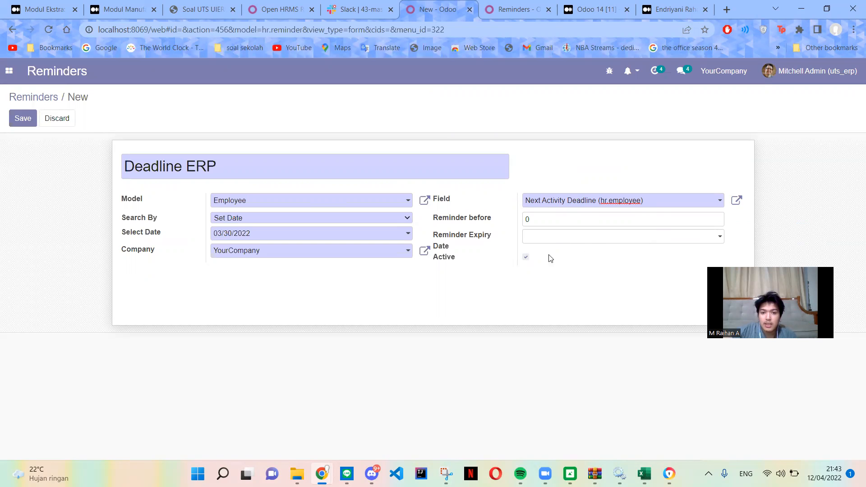
{"action": "left_click", "coordinate": [567, 237]}
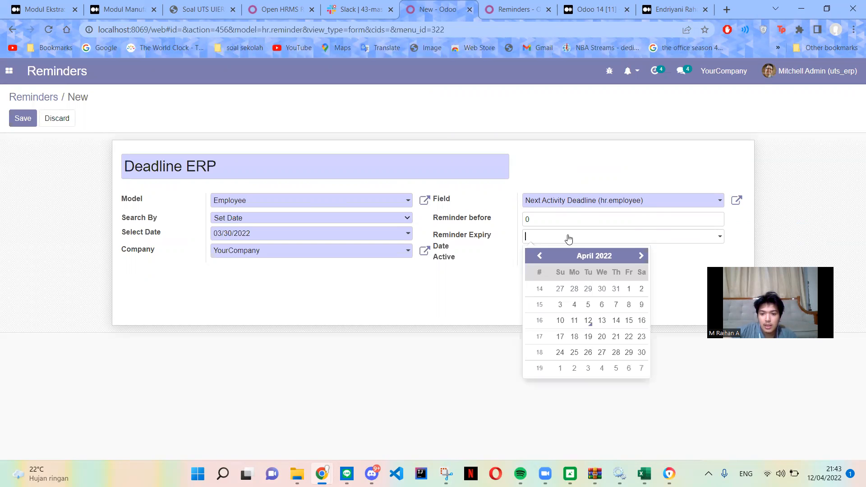
{"action": "left_click", "coordinate": [601, 320]}
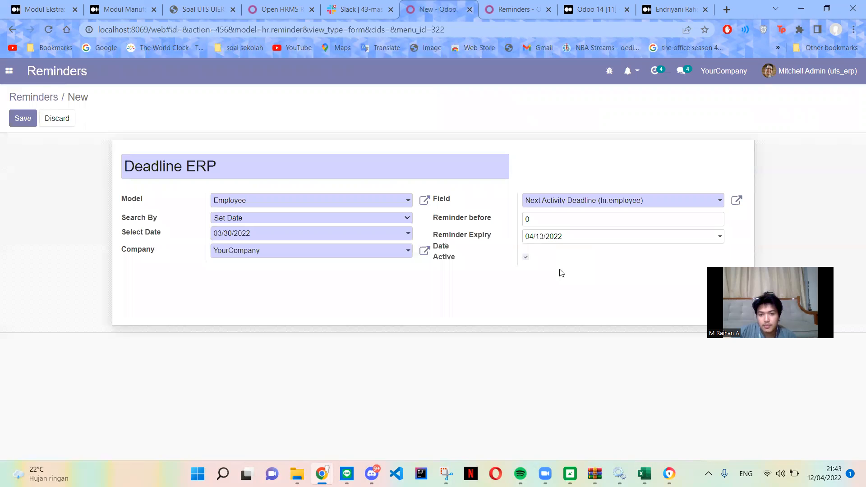
{"action": "left_click", "coordinate": [29, 120]}
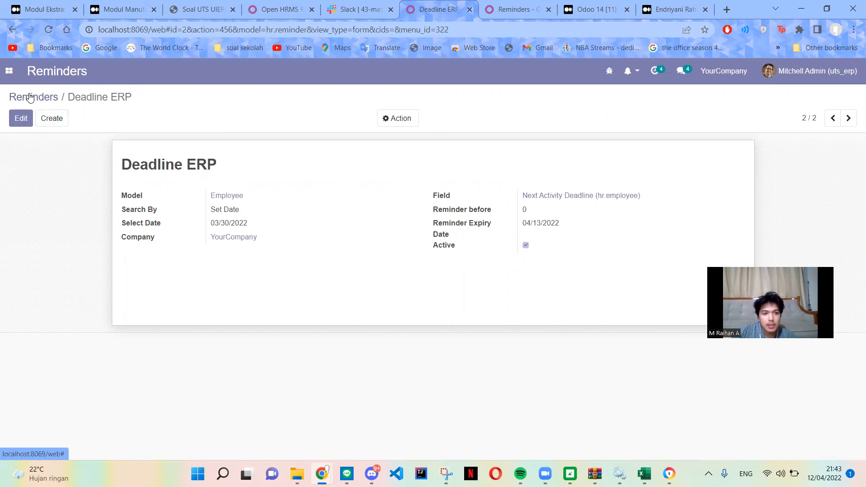
Open the Employee model linked in the Deadline ERP reminder and review its properties and fields.
{"action": "left_click", "coordinate": [242, 198]}
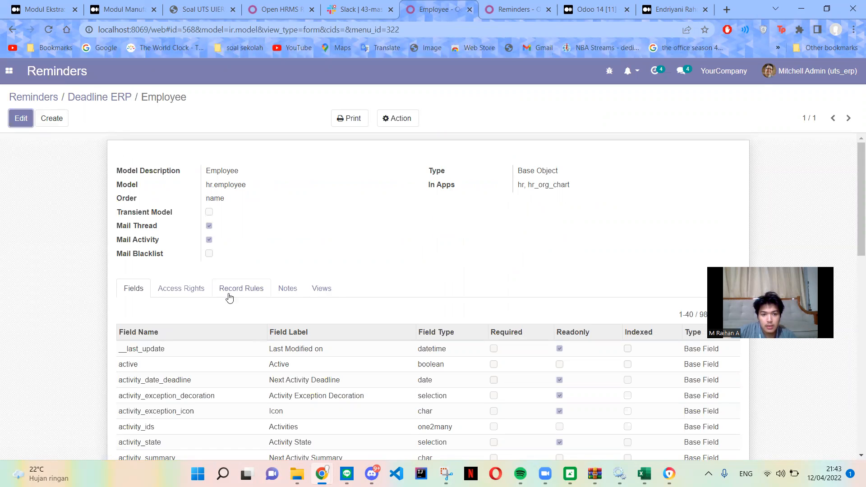
{"action": "scroll", "coordinate": [306, 201], "scroll_direction": "down", "scroll_amount": 3}
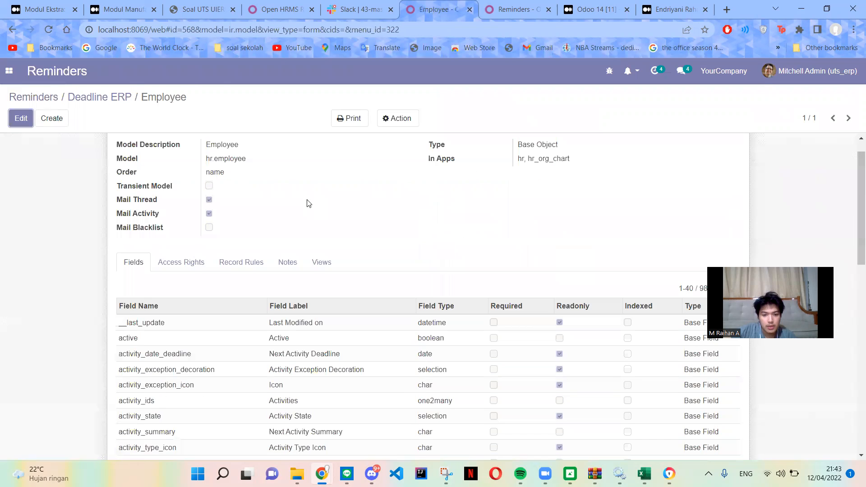
{"action": "scroll", "coordinate": [375, 233], "scroll_direction": "down", "scroll_amount": 2}
{"action": "scroll", "coordinate": [304, 247], "scroll_direction": "up", "scroll_amount": 5}
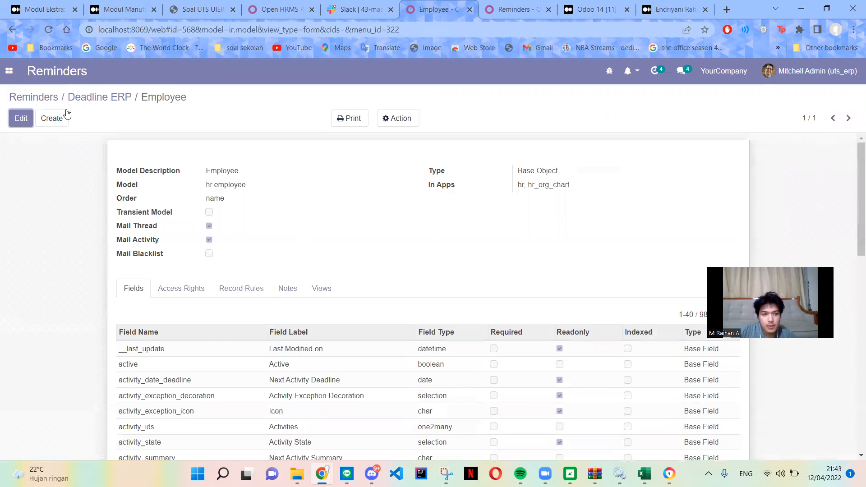